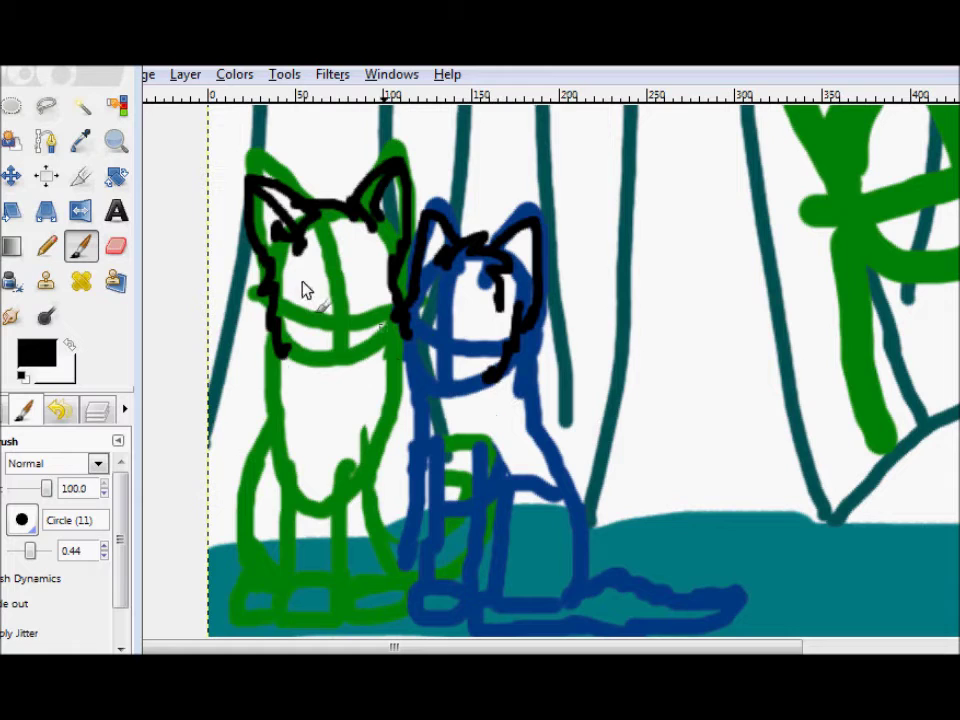
- Outline the green cat's chest, front legs, paws and haunches in black over the green guide sketch
{"action": "left_click_drag", "start_coordinate": [283, 351], "coordinate": [286, 467]}
{"action": "mouse_move", "coordinate": [402, 328]}
{"action": "left_mouse_down"}
{"action": "mouse_move", "coordinate": [388, 412]}
{"action": "mouse_move", "coordinate": [363, 477]}
{"action": "left_mouse_up"}
{"action": "mouse_move", "coordinate": [338, 458]}
{"action": "left_mouse_down"}
{"action": "mouse_move", "coordinate": [338, 498]}
{"action": "mouse_move", "coordinate": [303, 582]}
{"action": "mouse_move", "coordinate": [311, 602]}
{"action": "mouse_move", "coordinate": [330, 456]}
{"action": "mouse_move", "coordinate": [311, 591]}
{"action": "mouse_move", "coordinate": [284, 618]}
{"action": "left_mouse_up"}
{"action": "left_click", "coordinate": [116, 246]}
{"action": "left_click", "coordinate": [81, 246]}
{"action": "left_click_drag", "start_coordinate": [333, 598], "coordinate": [348, 464]}
{"action": "mouse_move", "coordinate": [366, 475]}
{"action": "left_mouse_down"}
{"action": "mouse_move", "coordinate": [403, 584]}
{"action": "mouse_move", "coordinate": [362, 555]}
{"action": "mouse_move", "coordinate": [339, 626]}
{"action": "left_mouse_up"}
{"action": "mouse_move", "coordinate": [285, 439]}
{"action": "left_mouse_down"}
{"action": "mouse_move", "coordinate": [258, 592]}
{"action": "mouse_move", "coordinate": [231, 610]}
{"action": "left_mouse_up"}
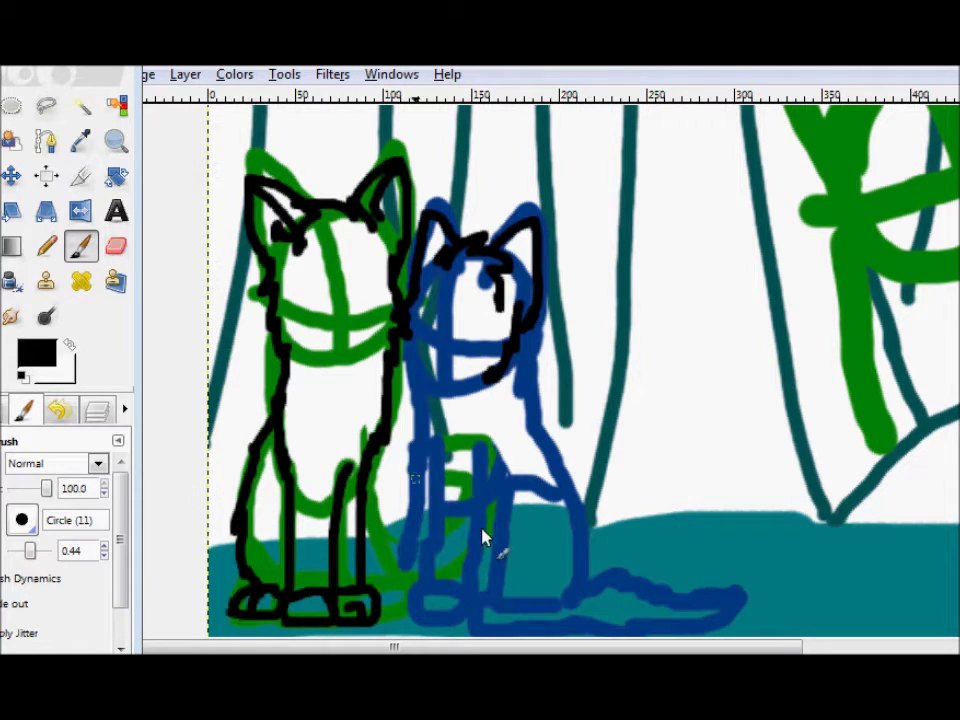
{"action": "left_click_drag", "start_coordinate": [410, 455], "coordinate": [386, 583]}
{"action": "key", "text": "shift+e"}
{"action": "key", "text": "p"}
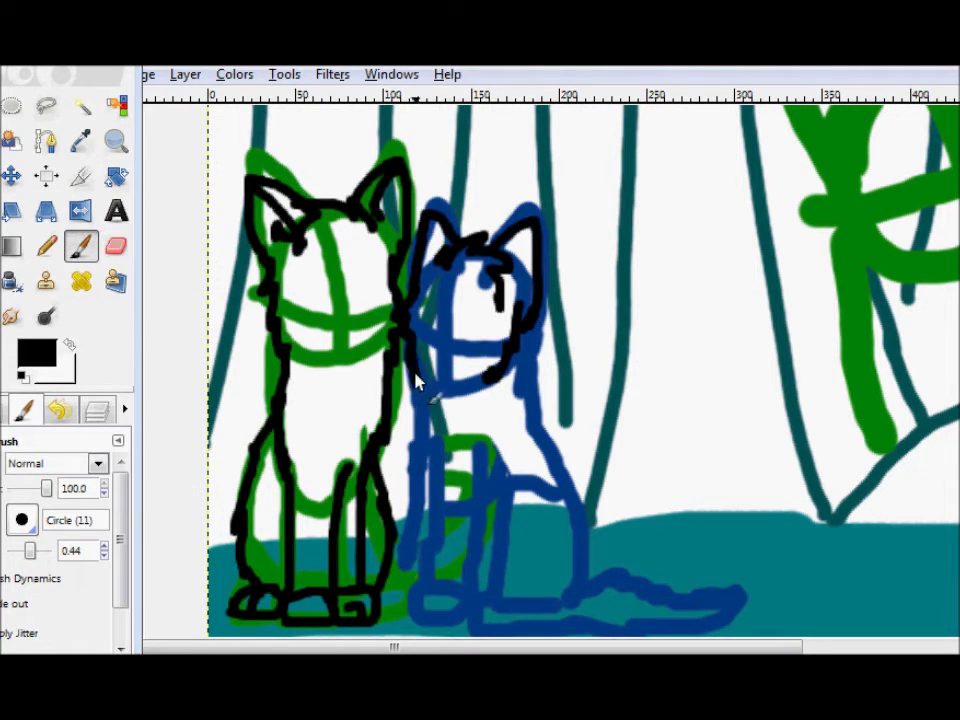
- Outline the blue cat's neck, front legs, back, haunch and paws in black over the blue guide sketch
{"action": "left_click_drag", "start_coordinate": [416, 374], "coordinate": [416, 455]}
{"action": "mouse_move", "coordinate": [414, 597]}
{"action": "left_mouse_down"}
{"action": "mouse_move", "coordinate": [458, 612]}
{"action": "mouse_move", "coordinate": [483, 463]}
{"action": "left_mouse_up"}
{"action": "mouse_move", "coordinate": [417, 598]}
{"action": "left_mouse_down"}
{"action": "mouse_move", "coordinate": [484, 468]}
{"action": "mouse_move", "coordinate": [443, 591]}
{"action": "mouse_move", "coordinate": [424, 463]}
{"action": "left_mouse_up"}
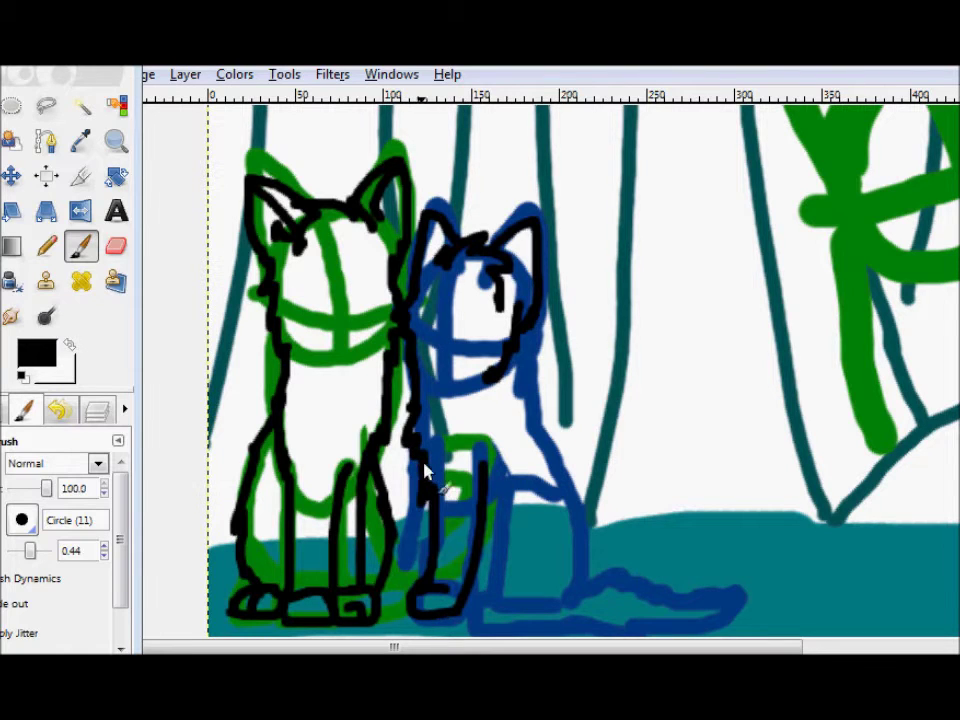
{"action": "left_click_drag", "start_coordinate": [525, 386], "coordinate": [585, 585]}
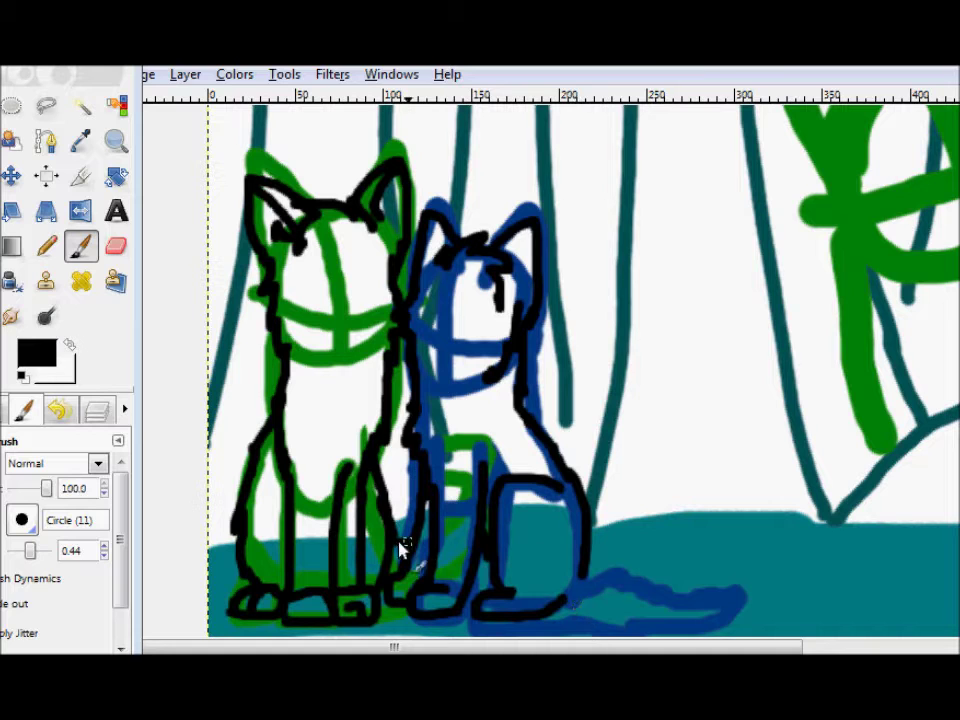
- Outline the blue cat's upturned tail in black and clean up inside it with the eraser at scale 0.86
{"action": "mouse_move", "coordinate": [573, 617]}
{"action": "left_mouse_down"}
{"action": "mouse_move", "coordinate": [654, 611]}
{"action": "mouse_move", "coordinate": [760, 568]}
{"action": "left_mouse_up"}
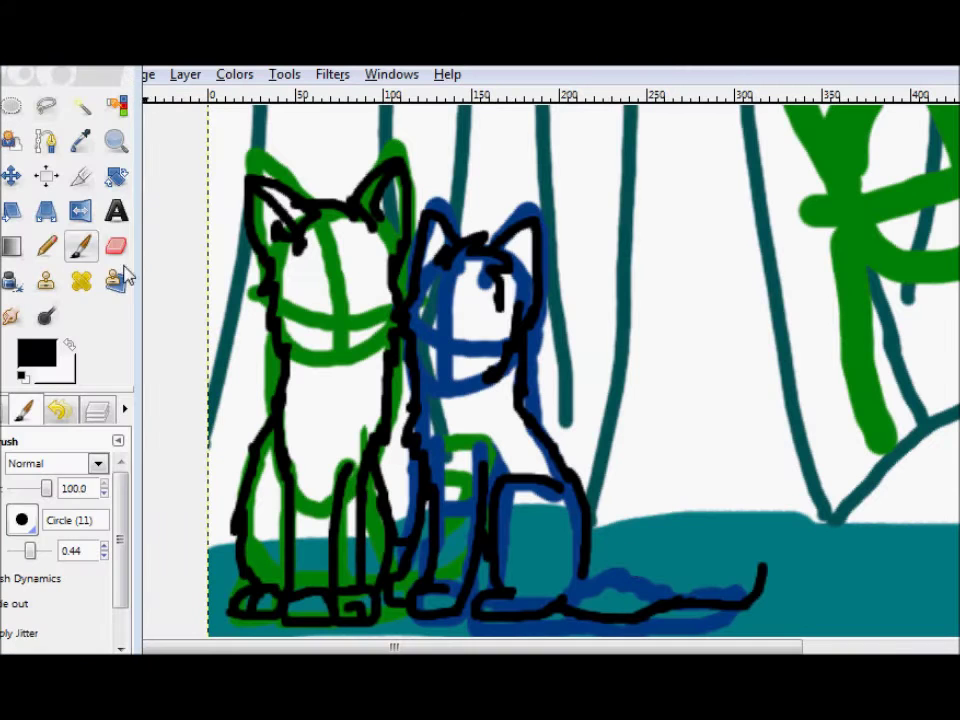
{"action": "key", "text": "shift+e"}
{"action": "key", "text": "p"}
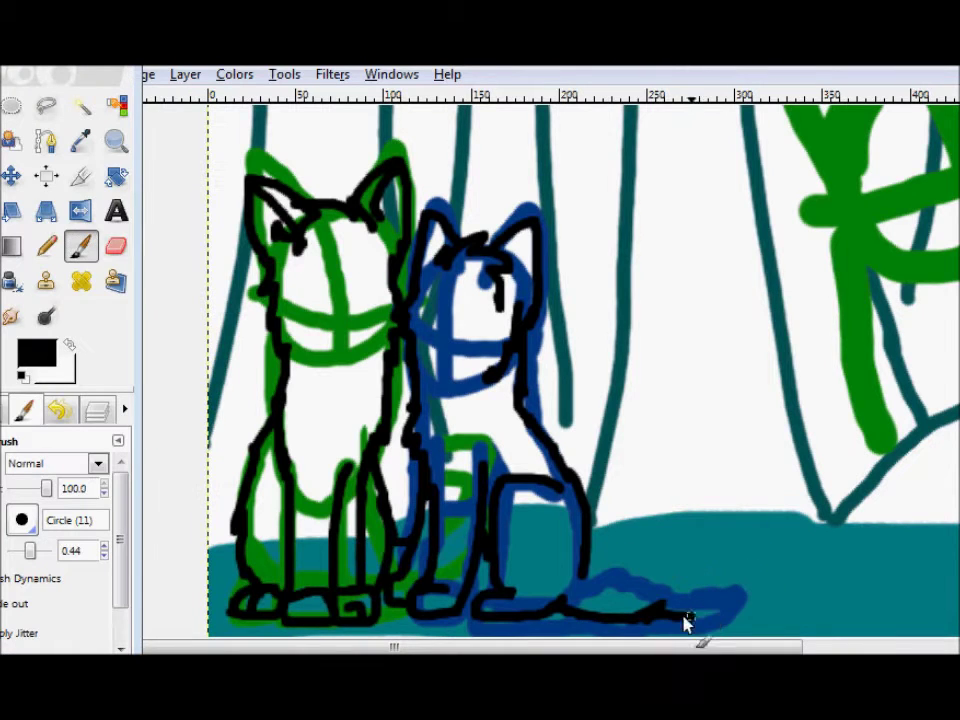
{"action": "left_click_drag", "start_coordinate": [622, 585], "coordinate": [738, 572]}
{"action": "left_click", "coordinate": [116, 246]}
{"action": "left_click_drag", "start_coordinate": [29, 552], "coordinate": [34, 554]}
{"action": "left_click_drag", "start_coordinate": [668, 604], "coordinate": [649, 606]}
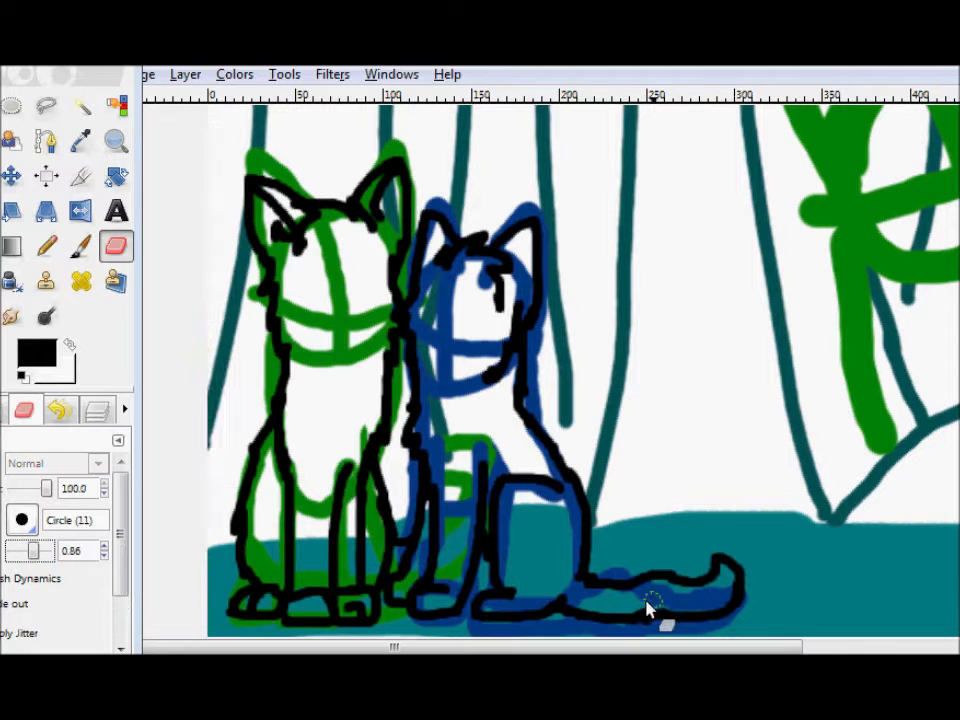
- Draw small black noses on both cats and an eye line on the blue cat with the brush scale at 0.35
{"action": "key", "text": "z"}
{"action": "left_click", "coordinate": [321, 210]}
{"action": "key", "text": "p"}
{"action": "left_click_drag", "start_coordinate": [33, 550], "coordinate": [28, 553]}
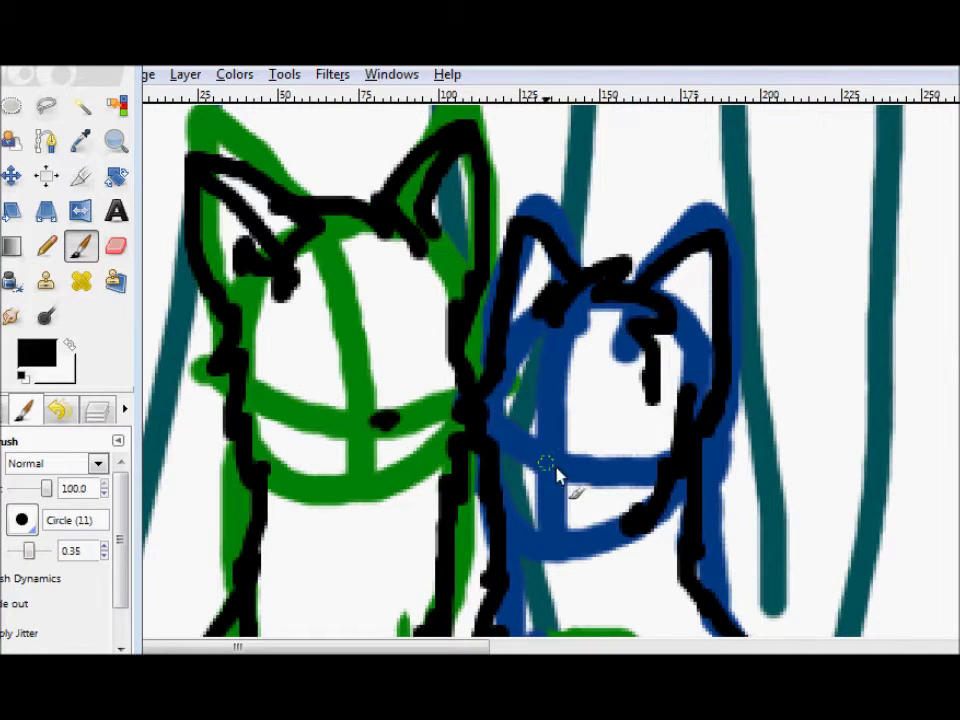
{"action": "left_click_drag", "start_coordinate": [580, 430], "coordinate": [622, 418]}
- Erase the blue cat's black head outline and facial features with an enlarged eraser
{"action": "key", "text": "shift+e"}
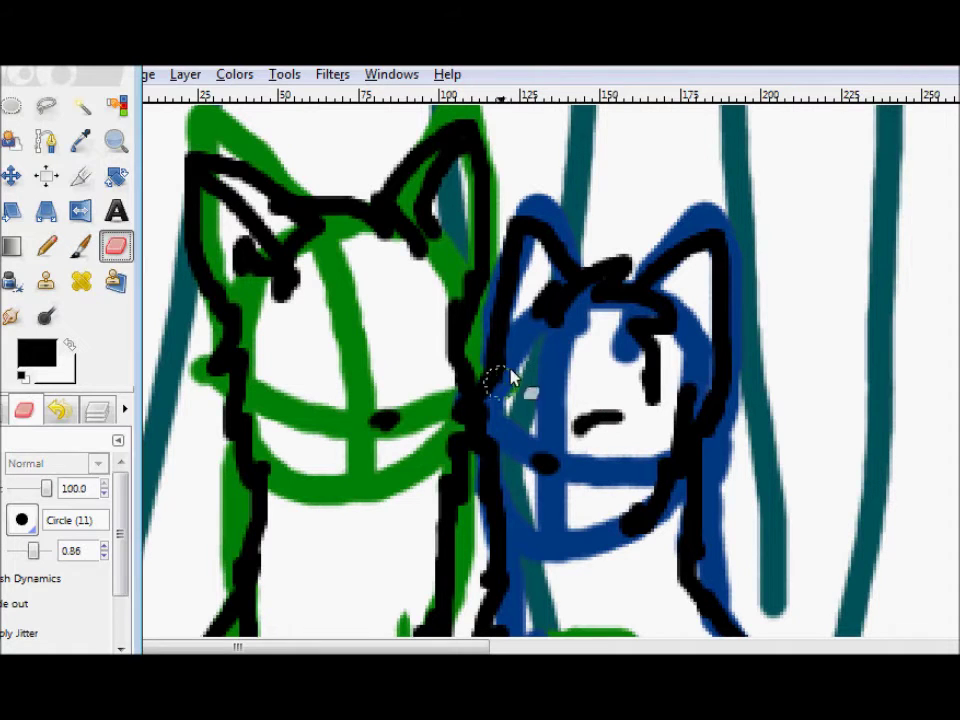
{"action": "key", "text": "p"}
{"action": "key", "text": "shift+e"}
{"action": "left_click_drag", "start_coordinate": [29, 550], "coordinate": [40, 551]}
{"action": "mouse_move", "coordinate": [690, 520]}
{"action": "left_mouse_down"}
{"action": "mouse_move", "coordinate": [615, 257]}
{"action": "mouse_move", "coordinate": [516, 437]}
{"action": "mouse_move", "coordinate": [530, 455]}
{"action": "left_mouse_up"}
- Redraw the blue cat's ears, hair tufts, nose and cheek outlines in black at brush scale 0.44
{"action": "key", "text": "p"}
{"action": "mouse_move", "coordinate": [660, 350]}
{"action": "left_mouse_down"}
{"action": "mouse_move", "coordinate": [608, 290]}
{"action": "mouse_move", "coordinate": [530, 308]}
{"action": "mouse_move", "coordinate": [536, 365]}
{"action": "left_mouse_up"}
{"action": "mouse_move", "coordinate": [691, 424]}
{"action": "left_mouse_down"}
{"action": "mouse_move", "coordinate": [712, 328]}
{"action": "mouse_move", "coordinate": [634, 300]}
{"action": "left_mouse_up"}
{"action": "left_click_drag", "start_coordinate": [565, 262], "coordinate": [482, 312]}
{"action": "left_click", "coordinate": [32, 650]}
{"action": "left_click", "coordinate": [257, 616]}
{"action": "left_click", "coordinate": [405, 385]}
{"action": "left_click", "coordinate": [373, 650]}
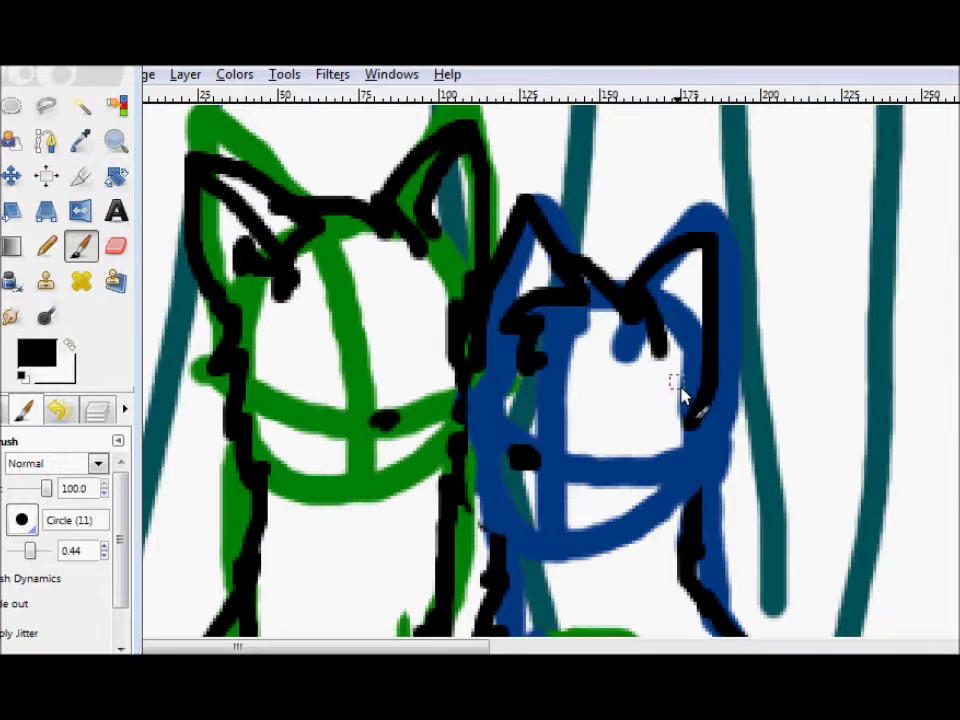
{"action": "left_click_drag", "start_coordinate": [688, 512], "coordinate": [655, 552]}
{"action": "mouse_move", "coordinate": [473, 420]}
{"action": "left_mouse_down"}
{"action": "mouse_move", "coordinate": [466, 475]}
{"action": "mouse_move", "coordinate": [484, 535]}
{"action": "left_mouse_up"}
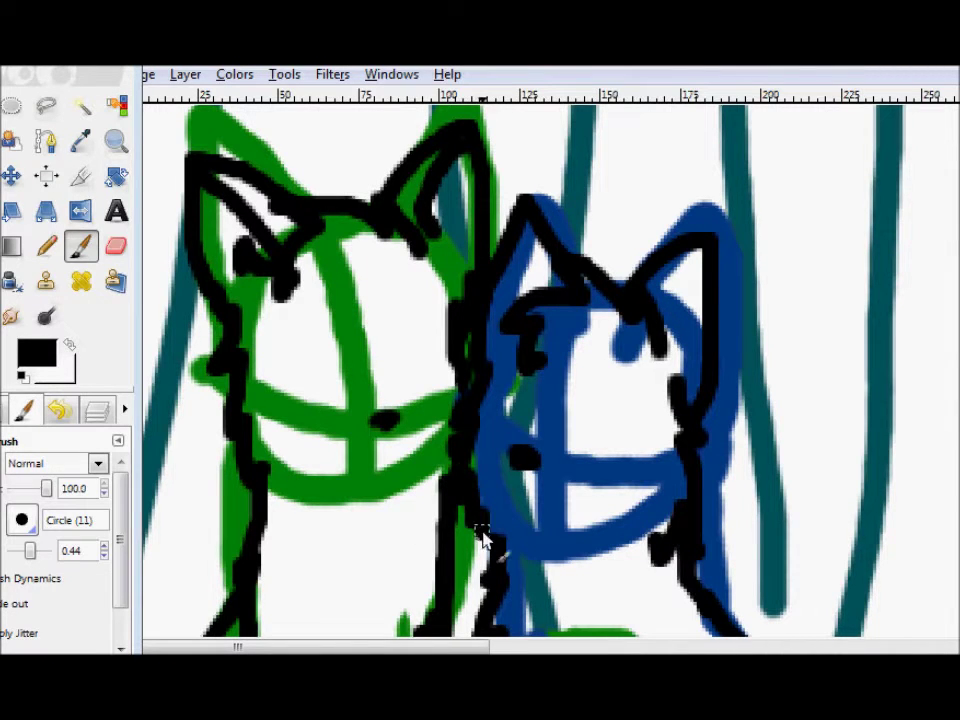
- Erase the blue cat's nose and draw the green cat's closed eyes with the brush scale at 0.35
{"action": "left_click", "coordinate": [114, 252]}
{"action": "left_click", "coordinate": [532, 460]}
{"action": "left_click", "coordinate": [84, 254]}
{"action": "left_click_drag", "start_coordinate": [40, 558], "coordinate": [35, 556]}
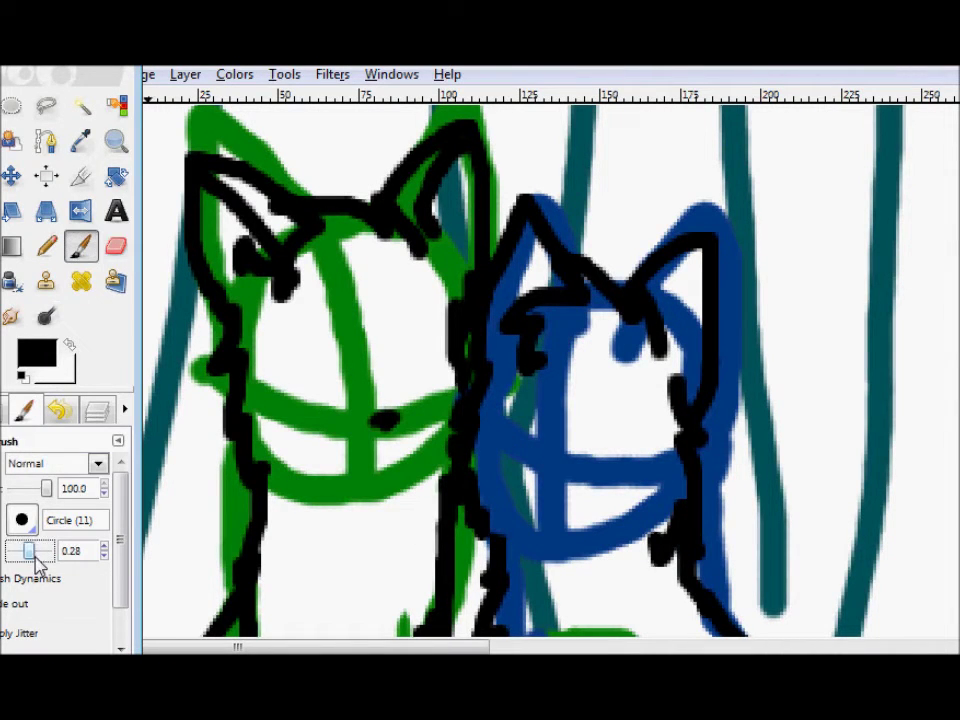
{"action": "left_click_drag", "start_coordinate": [289, 374], "coordinate": [341, 388]}
{"action": "left_click_drag", "start_coordinate": [395, 370], "coordinate": [428, 345]}
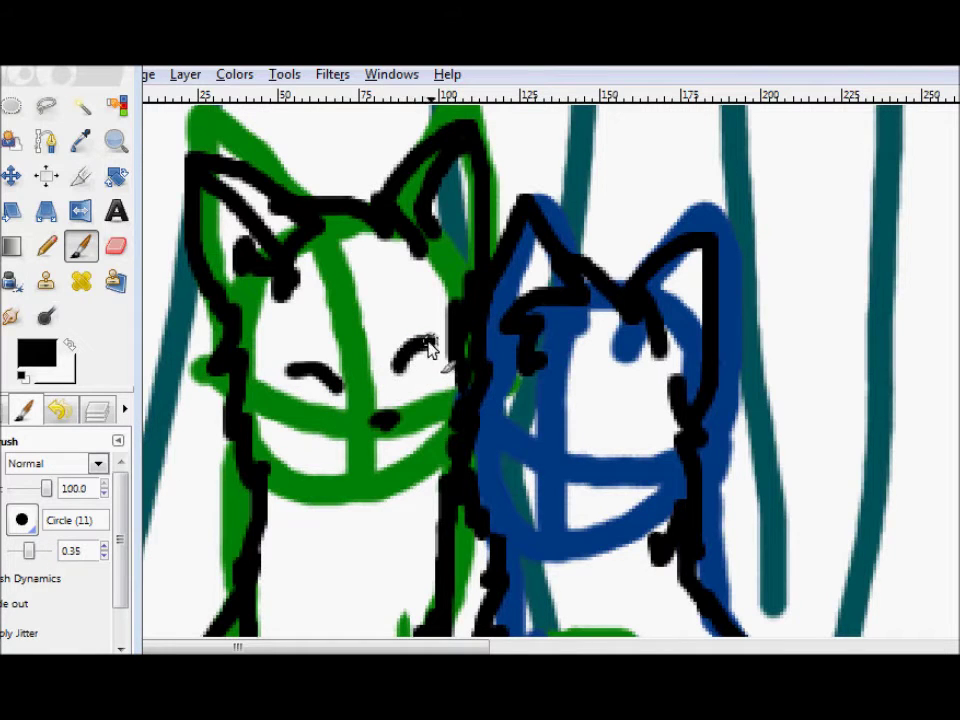
- Draw the green cat's eyebrows and small smiling mouth with the brush scale at 0.23
{"action": "left_click_drag", "start_coordinate": [30, 551], "coordinate": [26, 553]}
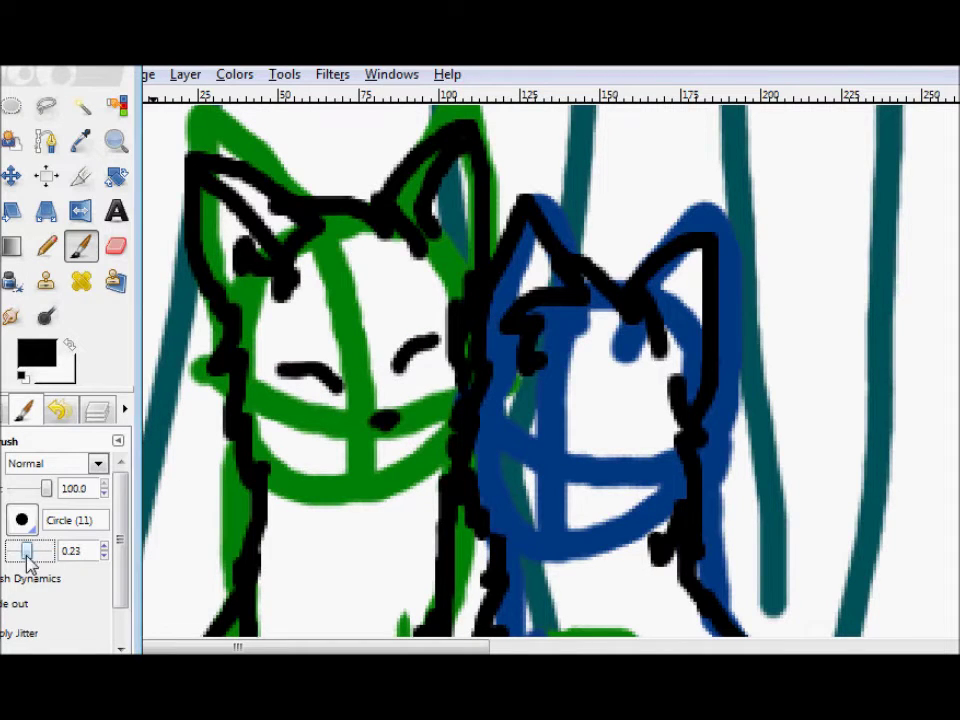
{"action": "left_click_drag", "start_coordinate": [393, 323], "coordinate": [427, 318]}
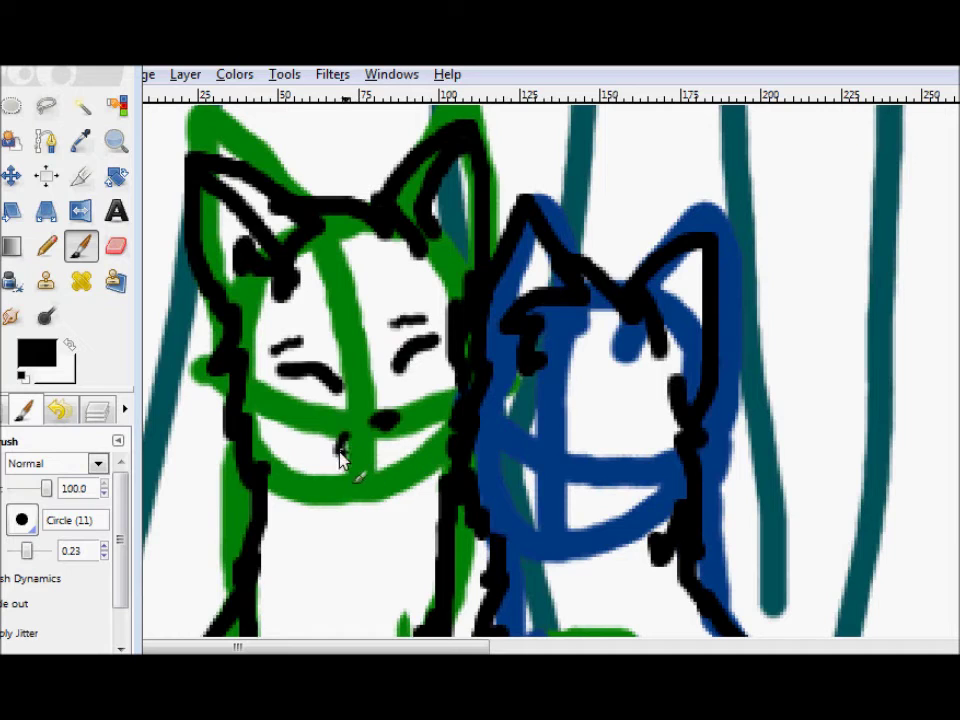
{"action": "left_click_drag", "start_coordinate": [340, 451], "coordinate": [404, 446]}
{"action": "left_click", "coordinate": [116, 246]}
{"action": "left_click", "coordinate": [80, 250]}
{"action": "mouse_move", "coordinate": [345, 470]}
{"action": "left_mouse_down"}
{"action": "mouse_move", "coordinate": [400, 480]}
{"action": "mouse_move", "coordinate": [379, 446]}
{"action": "left_mouse_up"}
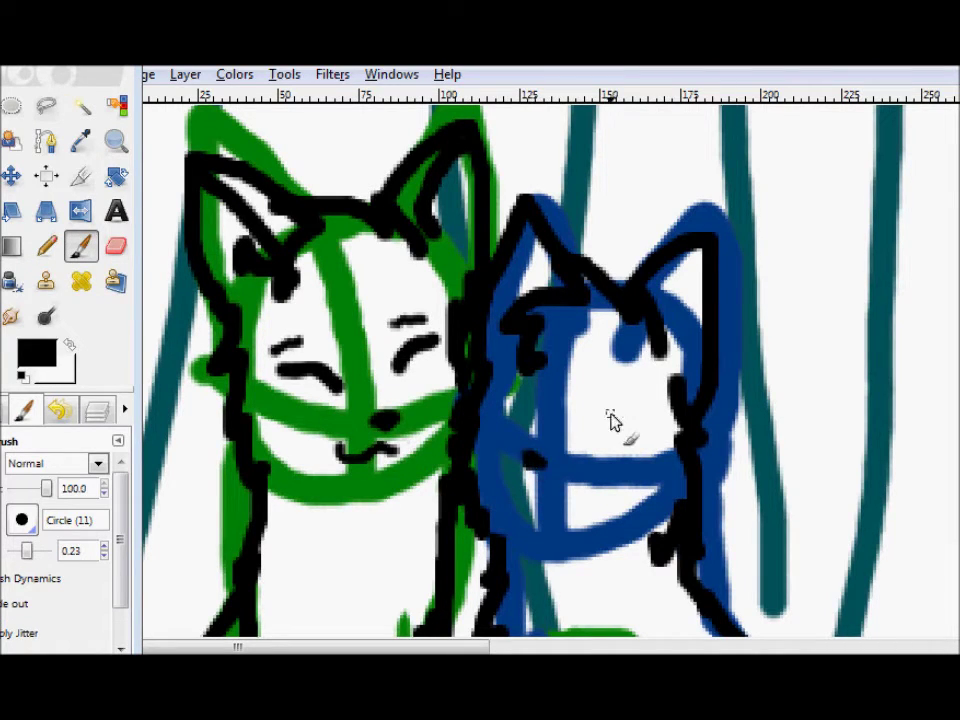
- Rework the blue cat's nose and closed eyes and add inner-ear lines with the brush scale at 0.35
{"action": "left_click_drag", "start_coordinate": [571, 431], "coordinate": [623, 417]}
{"action": "left_click", "coordinate": [116, 248]}
{"action": "mouse_move", "coordinate": [540, 465]}
{"action": "left_mouse_down"}
{"action": "mouse_move", "coordinate": [559, 471]}
{"action": "mouse_move", "coordinate": [605, 424]}
{"action": "left_mouse_up"}
{"action": "left_click", "coordinate": [85, 249]}
{"action": "left_click_drag", "start_coordinate": [26, 552], "coordinate": [29, 552]}
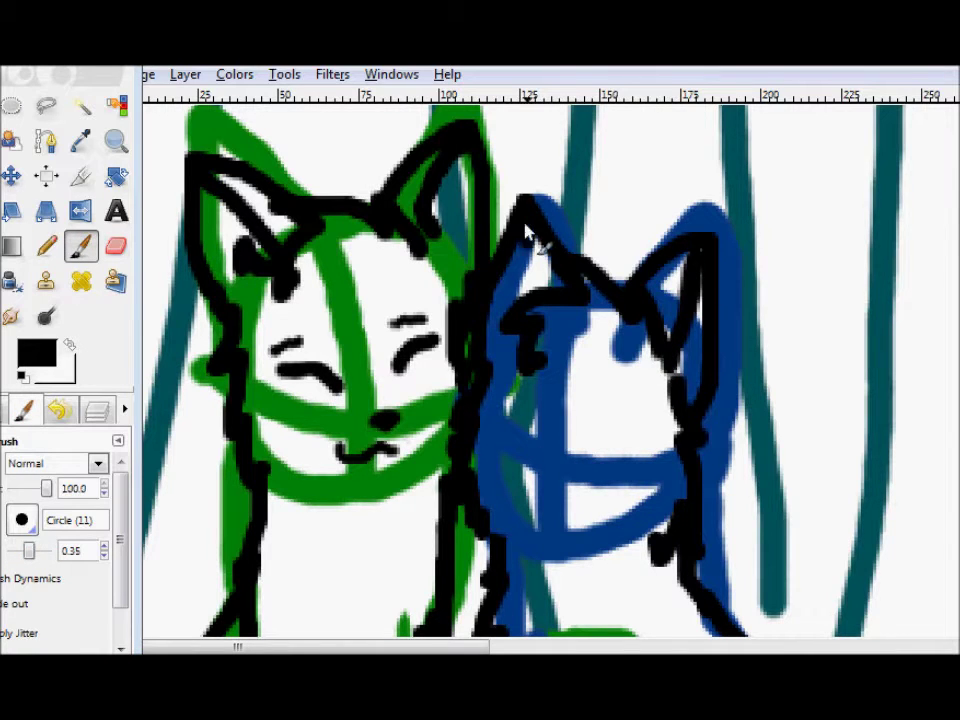
{"action": "left_click_drag", "start_coordinate": [612, 434], "coordinate": [568, 444]}
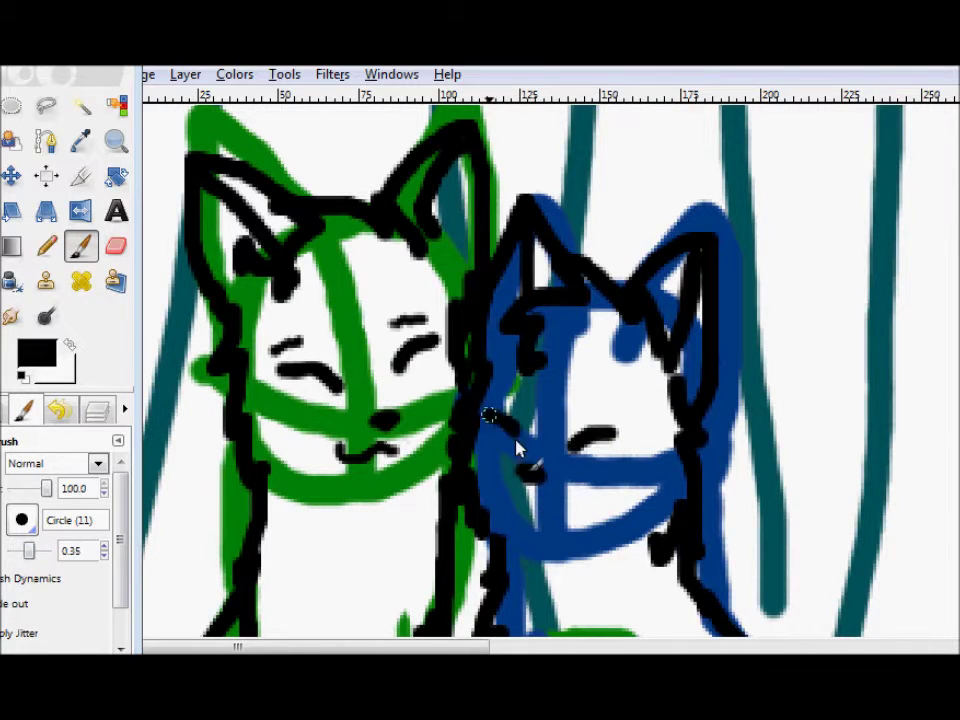
- Erase the blue cat's facial features and entire black head outline with the eraser at scale 2.63
{"action": "scroll", "coordinate": [882, 338], "scroll_direction": "down", "scroll_amount": 1}
{"action": "left_click", "coordinate": [116, 247]}
{"action": "mouse_move", "coordinate": [594, 368]}
{"action": "left_mouse_down"}
{"action": "mouse_move", "coordinate": [547, 388]}
{"action": "mouse_move", "coordinate": [498, 354]}
{"action": "left_mouse_up"}
{"action": "left_click", "coordinate": [116, 142]}
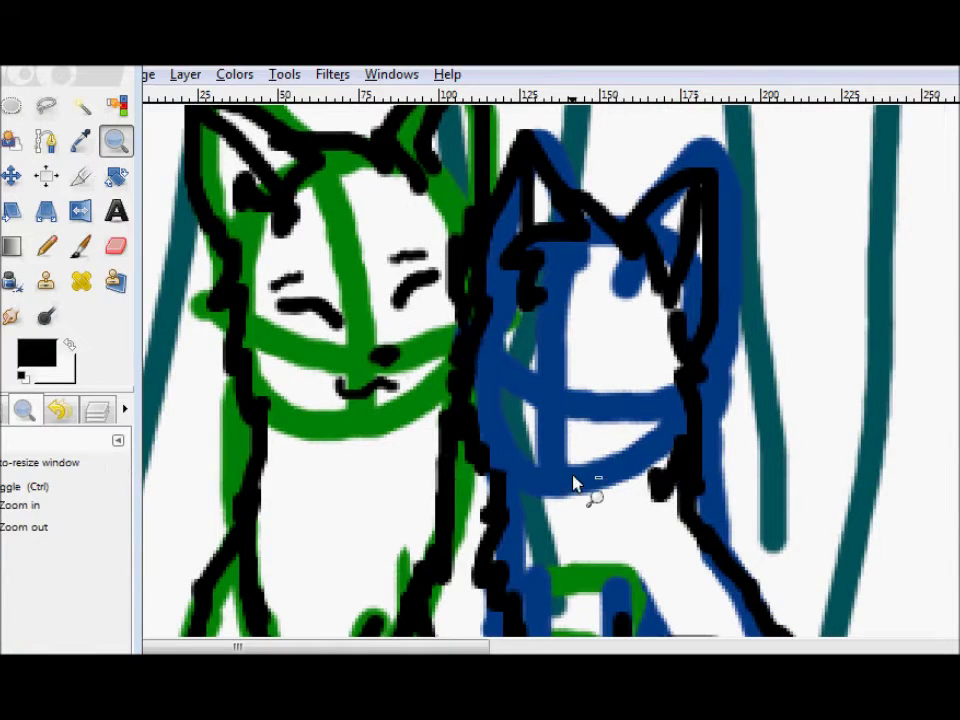
{"action": "left_click", "coordinate": [572, 477]}
{"action": "left_click", "coordinate": [567, 491]}
{"action": "left_click", "coordinate": [567, 491]}
{"action": "left_click_drag", "start_coordinate": [204, 289], "coordinate": [354, 471]}
{"action": "key", "text": "shift+e"}
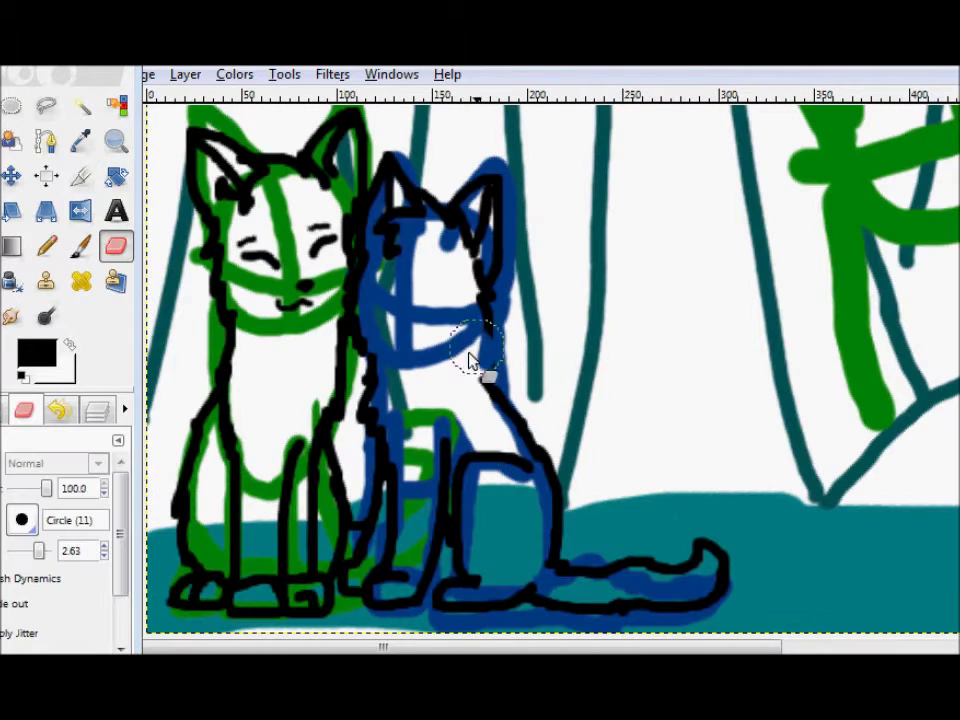
{"action": "left_click_drag", "start_coordinate": [397, 213], "coordinate": [371, 239]}
- Redraw the blue cat's ears, forehead tufts and cheek outlines in black at brush scale 0.35
{"action": "left_click", "coordinate": [81, 246]}
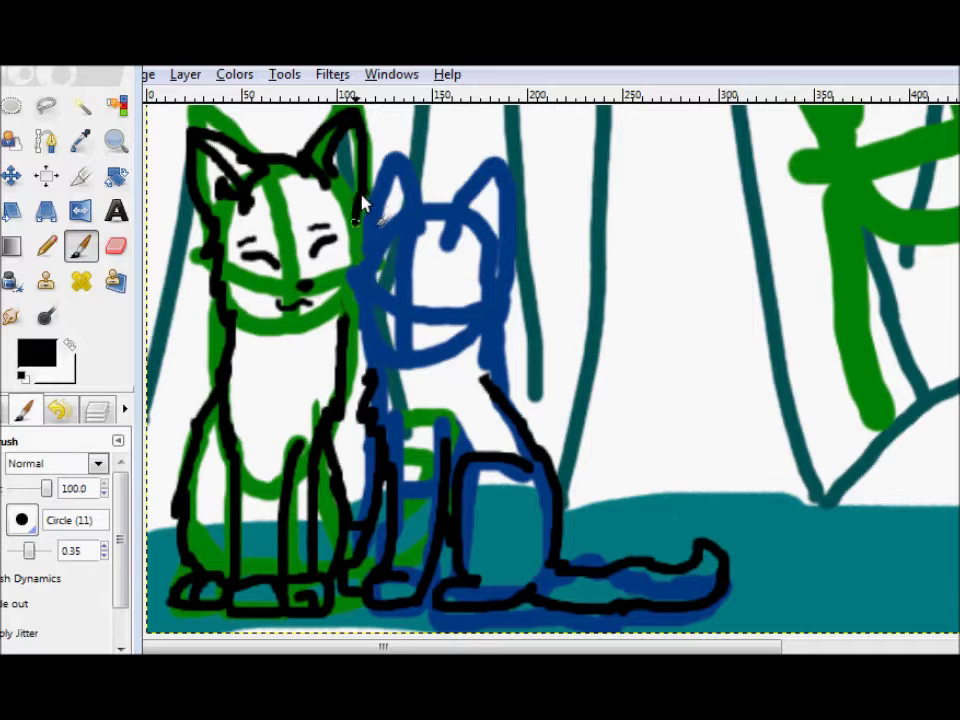
{"action": "left_click_drag", "start_coordinate": [384, 168], "coordinate": [415, 213]}
{"action": "left_click_drag", "start_coordinate": [383, 170], "coordinate": [359, 289]}
{"action": "mouse_move", "coordinate": [398, 228]}
{"action": "left_mouse_down"}
{"action": "mouse_move", "coordinate": [465, 207]}
{"action": "mouse_move", "coordinate": [461, 269]}
{"action": "left_mouse_up"}
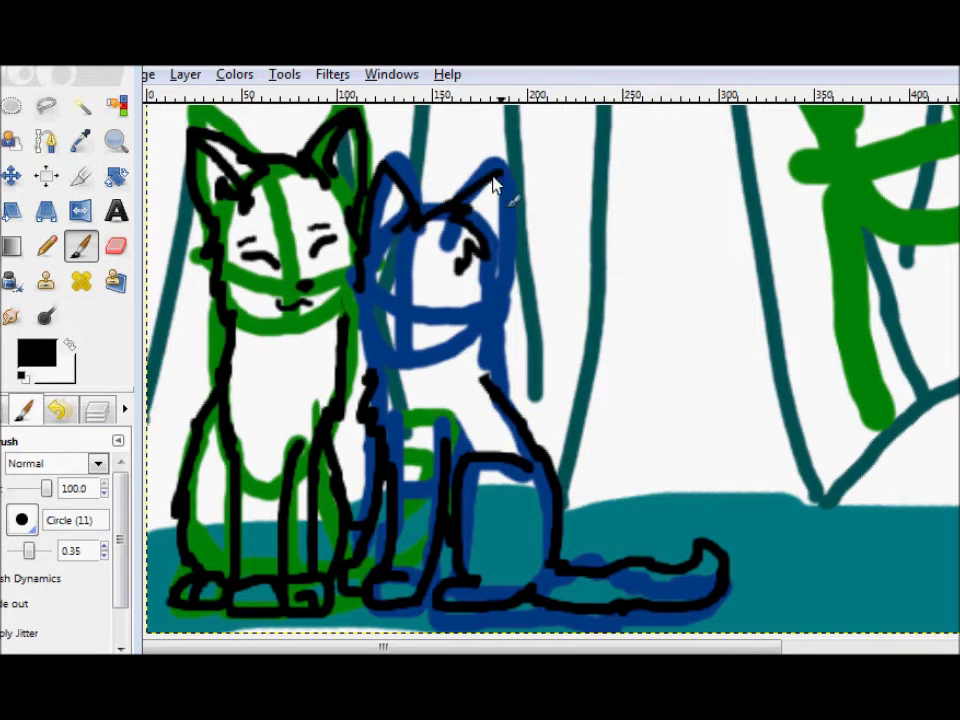
{"action": "left_click_drag", "start_coordinate": [461, 204], "coordinate": [484, 283]}
{"action": "left_click", "coordinate": [107, 246]}
{"action": "left_click", "coordinate": [81, 246]}
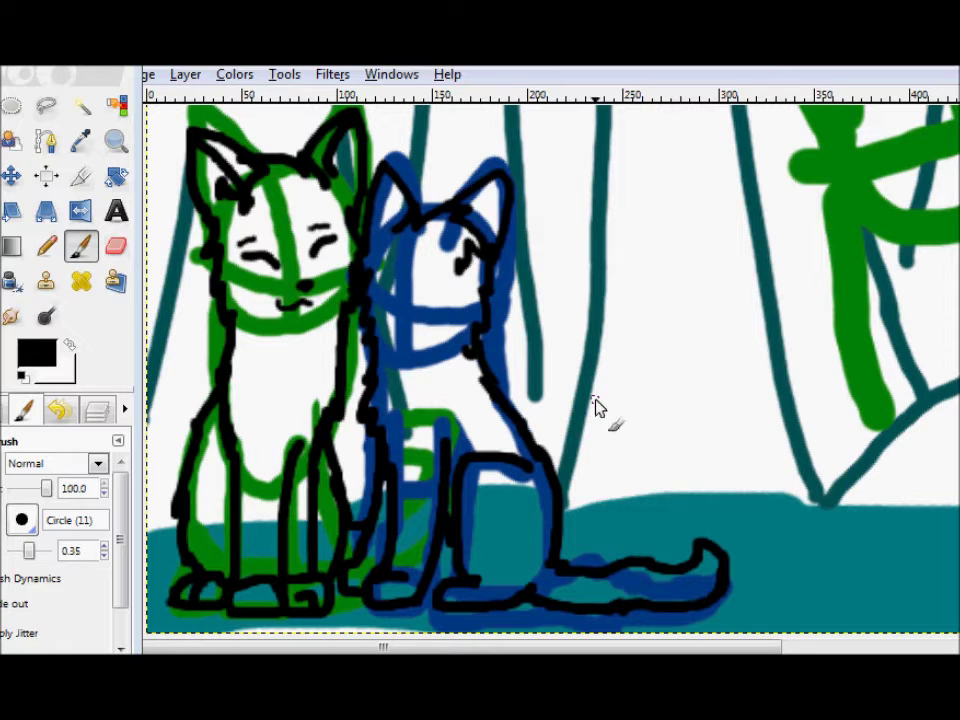
- Draw the blue cat's nose and closed eyes at brush scale 0.23, and erase part of the eye line
{"action": "left_click", "coordinate": [116, 143]}
{"action": "left_click", "coordinate": [333, 293]}
{"action": "left_click", "coordinate": [432, 270]}
{"action": "left_click", "coordinate": [82, 244]}
{"action": "left_click_drag", "start_coordinate": [35, 551], "coordinate": [33, 551]}
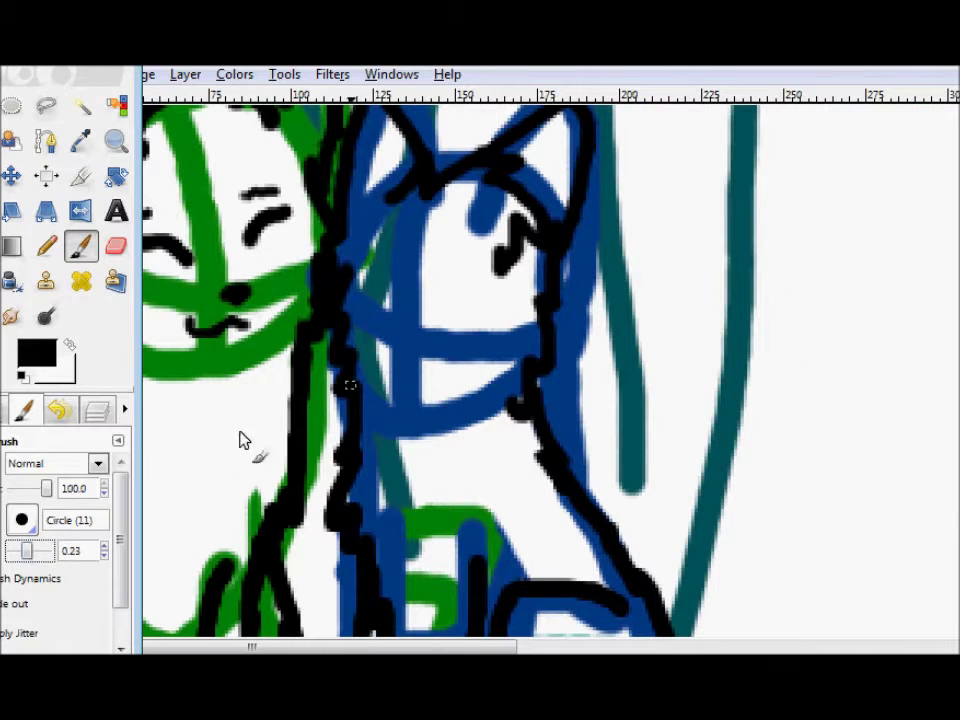
{"action": "left_click_drag", "start_coordinate": [412, 356], "coordinate": [428, 357]}
{"action": "left_click_drag", "start_coordinate": [452, 300], "coordinate": [497, 302]}
{"action": "left_click_drag", "start_coordinate": [354, 301], "coordinate": [392, 320]}
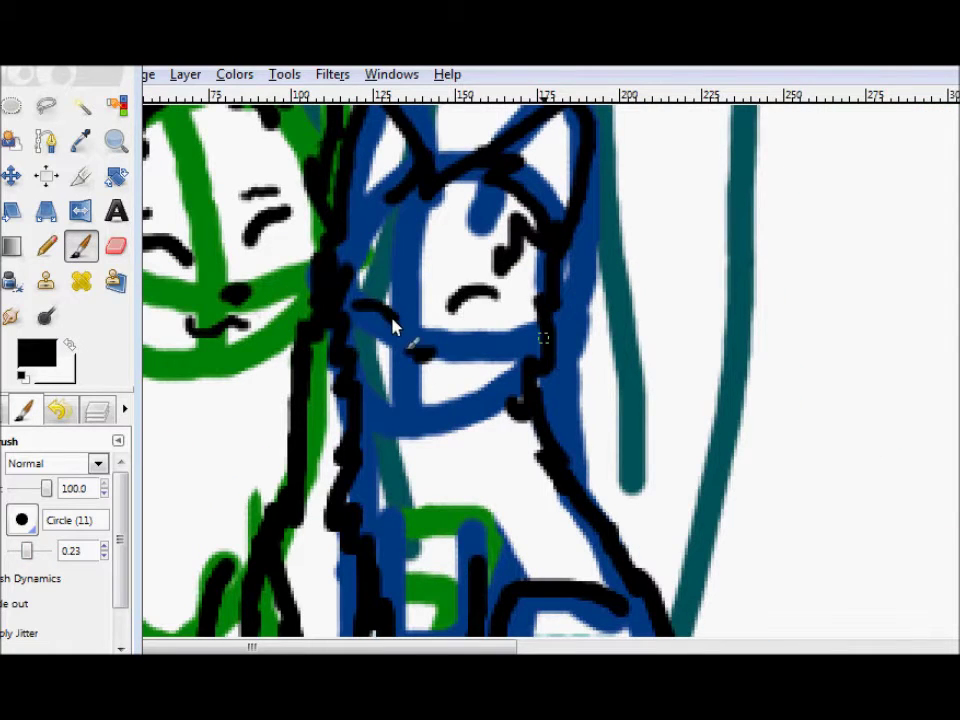
{"action": "left_click", "coordinate": [116, 246]}
{"action": "mouse_move", "coordinate": [470, 298]}
{"action": "left_mouse_down"}
{"action": "mouse_move", "coordinate": [446, 298]}
{"action": "mouse_move", "coordinate": [460, 294]}
{"action": "left_mouse_up"}
- Practise small black facial strokes in the empty area beside the blue cat's head
{"action": "left_click", "coordinate": [82, 246]}
{"action": "mouse_move", "coordinate": [586, 256]}
{"action": "left_mouse_down"}
{"action": "mouse_move", "coordinate": [630, 278]}
{"action": "mouse_move", "coordinate": [603, 304]}
{"action": "left_mouse_up"}
{"action": "left_click_drag", "start_coordinate": [667, 266], "coordinate": [687, 251]}
{"action": "left_click_drag", "start_coordinate": [683, 271], "coordinate": [683, 296]}
{"action": "left_click_drag", "start_coordinate": [627, 339], "coordinate": [647, 326]}
{"action": "left_click_drag", "start_coordinate": [702, 246], "coordinate": [721, 258]}
{"action": "left_click_drag", "start_coordinate": [666, 236], "coordinate": [690, 224]}
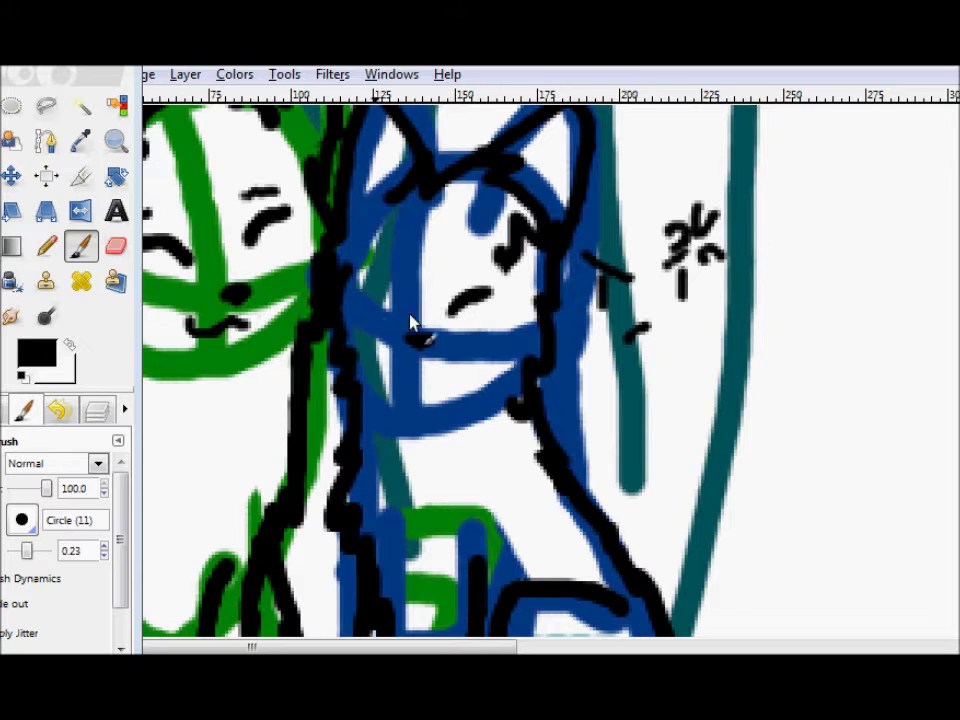
- Erase the blue cat's nose with the eraser at scale 0.55 and add an eyebrow above its closed eye
{"action": "left_click", "coordinate": [116, 246]}
{"action": "left_click_drag", "start_coordinate": [38, 551], "coordinate": [32, 551]}
{"action": "mouse_move", "coordinate": [410, 341]}
{"action": "left_mouse_down"}
{"action": "mouse_move", "coordinate": [435, 337]}
{"action": "mouse_move", "coordinate": [408, 354]}
{"action": "mouse_move", "coordinate": [416, 349]}
{"action": "left_mouse_up"}
{"action": "left_click", "coordinate": [82, 246]}
{"action": "left_click", "coordinate": [116, 247]}
{"action": "left_click", "coordinate": [82, 246]}
{"action": "left_click_drag", "start_coordinate": [459, 274], "coordinate": [485, 272]}
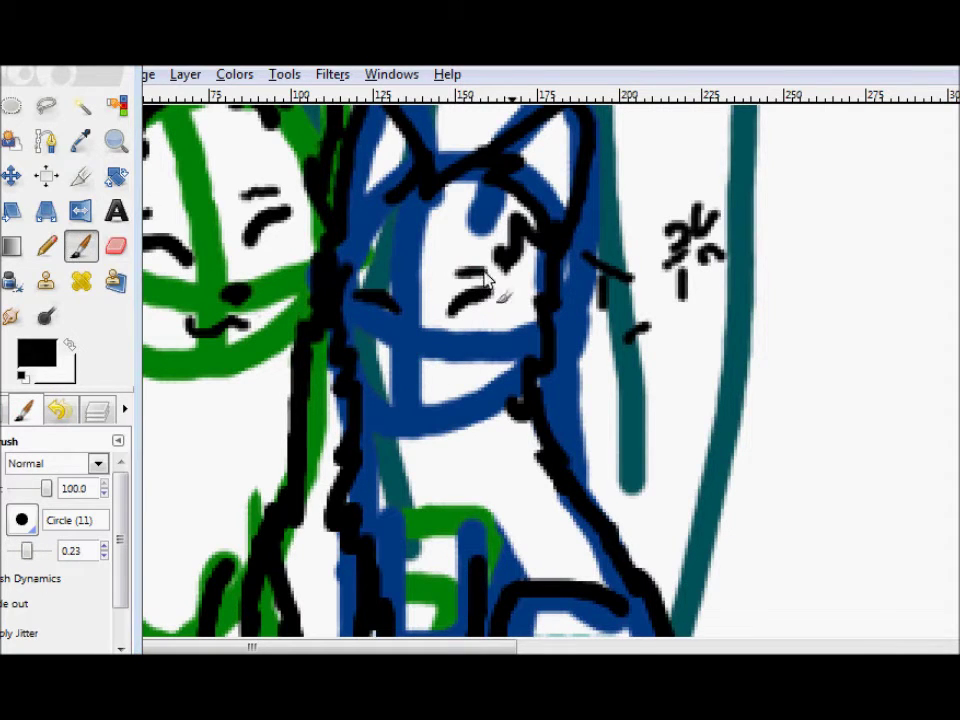
{"action": "mouse_move", "coordinate": [423, 379]}
{"action": "left_mouse_down"}
{"action": "mouse_move", "coordinate": [468, 354]}
{"action": "mouse_move", "coordinate": [422, 352]}
{"action": "left_mouse_up"}
- Erase the blue cat's closed eyes and eyebrows to clear its face
{"action": "left_click", "coordinate": [116, 246]}
{"action": "left_click_drag", "start_coordinate": [452, 308], "coordinate": [472, 272]}
{"action": "left_click_drag", "start_coordinate": [390, 304], "coordinate": [376, 276]}
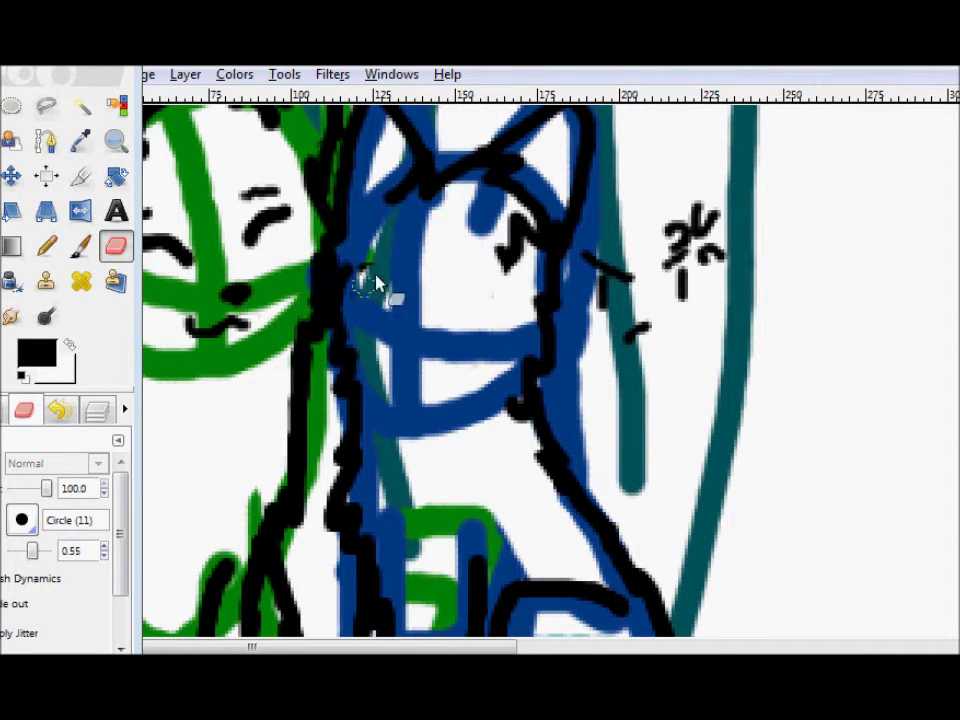
- Draw the blue cat's nose, smiling mouth, closed eyes and eyebrows in black at brush scale 0.23
{"action": "key", "text": "p"}
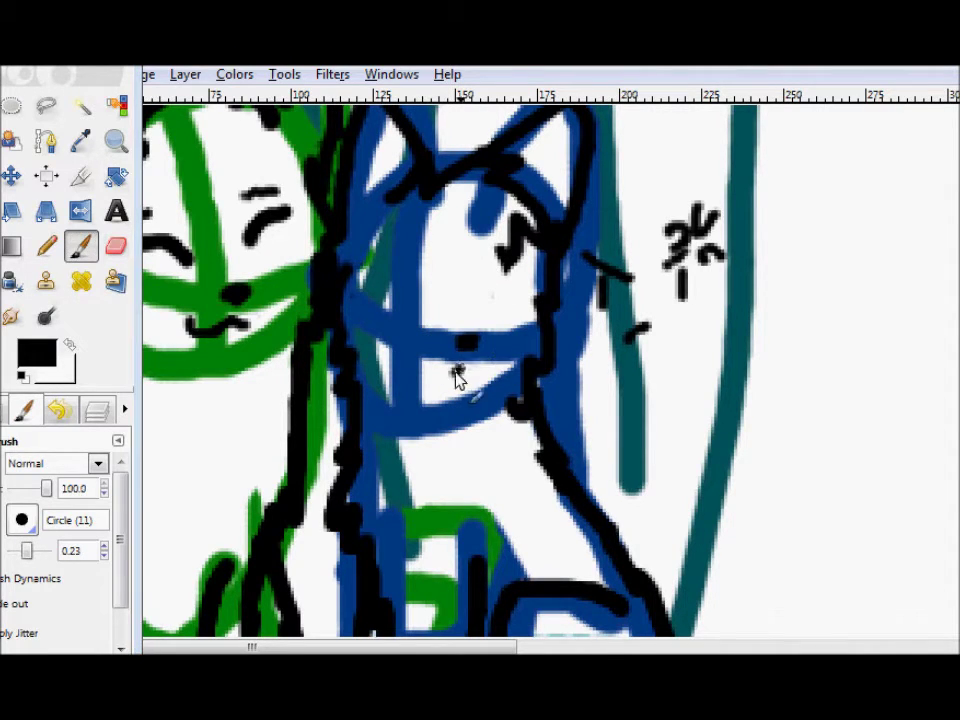
{"action": "left_click_drag", "start_coordinate": [479, 297], "coordinate": [512, 289]}
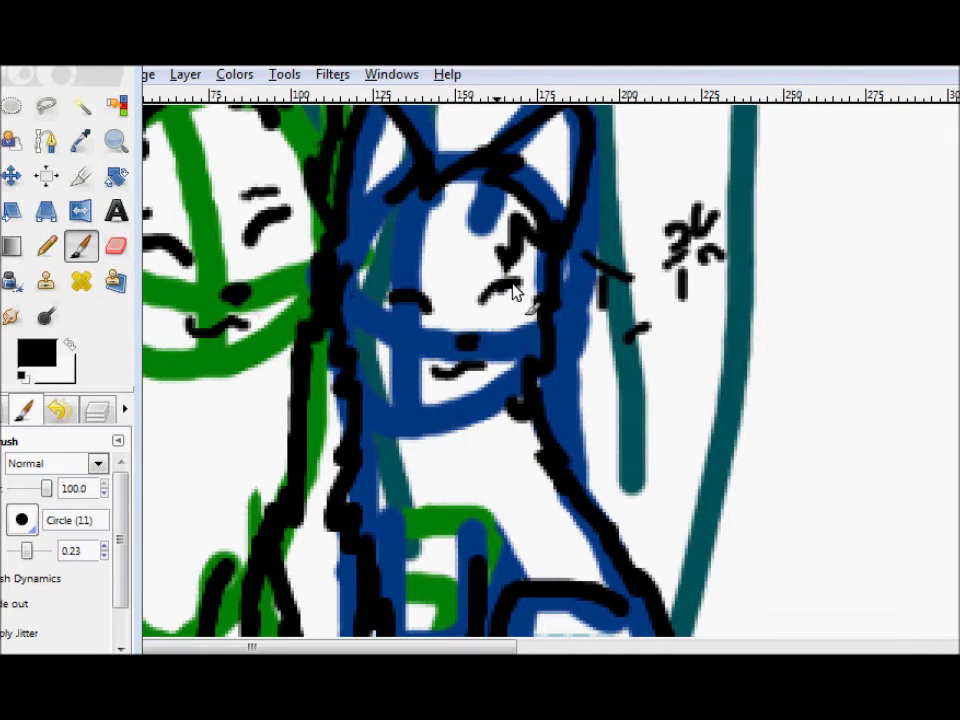
{"action": "left_click_drag", "start_coordinate": [409, 273], "coordinate": [391, 275]}
{"action": "left_click_drag", "start_coordinate": [493, 260], "coordinate": [518, 267]}
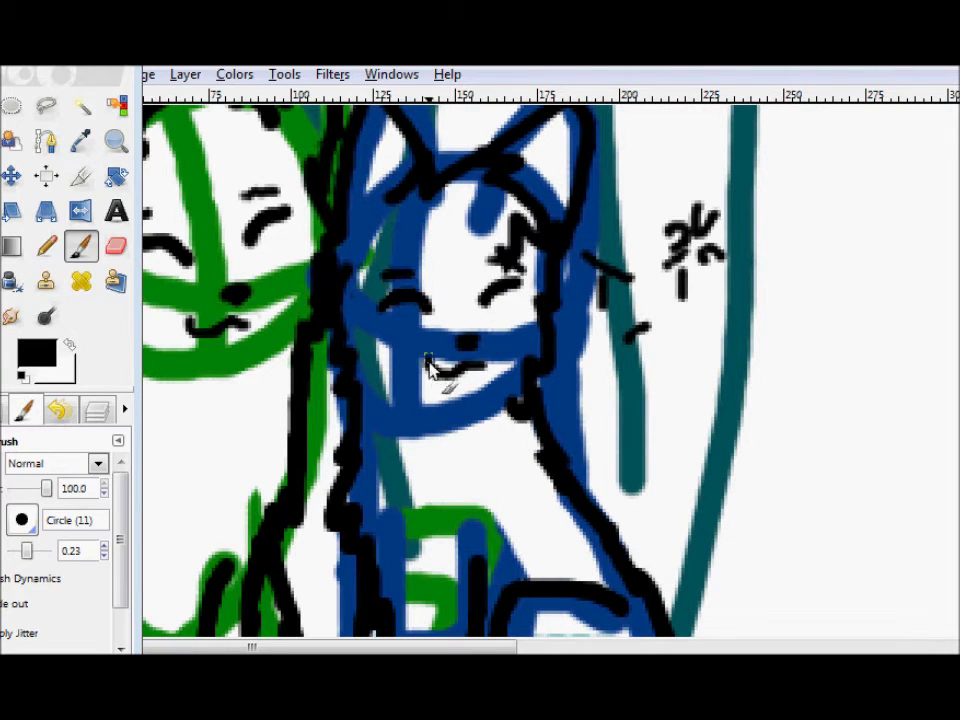
- Erase the black practice marks beside the blue cat's head
{"action": "scroll", "coordinate": [428, 360], "scroll_direction": "down", "scroll_amount": 1}
{"action": "scroll", "coordinate": [428, 360], "scroll_direction": "up", "scroll_amount": 3}
{"action": "left_click", "coordinate": [116, 246]}
{"action": "mouse_move", "coordinate": [703, 335]}
{"action": "left_mouse_down"}
{"action": "mouse_move", "coordinate": [695, 440]}
{"action": "mouse_move", "coordinate": [655, 372]}
{"action": "left_mouse_up"}
- Draw inner-ear lines in both of the blue cat's ears and add a short stroke near its front paw
{"action": "left_click", "coordinate": [81, 247]}
{"action": "mouse_move", "coordinate": [374, 226]}
{"action": "left_mouse_down"}
{"action": "mouse_move", "coordinate": [393, 260]}
{"action": "mouse_move", "coordinate": [395, 311]}
{"action": "left_mouse_up"}
{"action": "mouse_move", "coordinate": [570, 234]}
{"action": "left_mouse_down"}
{"action": "mouse_move", "coordinate": [551, 268]}
{"action": "mouse_move", "coordinate": [553, 328]}
{"action": "left_mouse_up"}
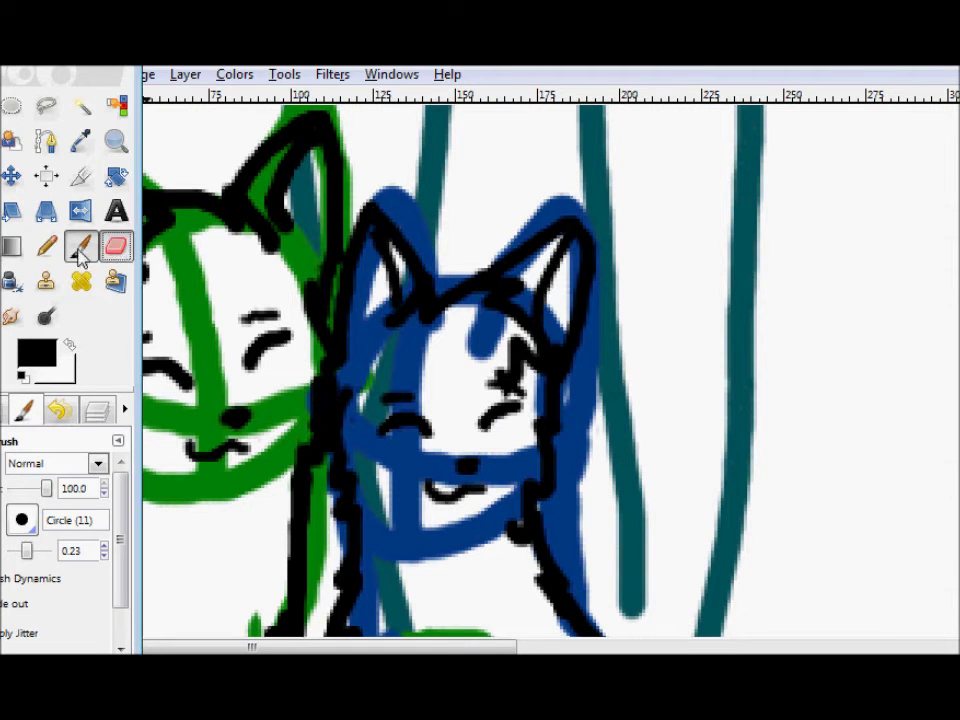
{"action": "key", "text": "p"}
{"action": "scroll", "coordinate": [439, 200], "scroll_direction": "down", "scroll_amount": 5}
{"action": "left_click_drag", "start_coordinate": [404, 546], "coordinate": [377, 580]}
- Erase the green and blue guide sketches beneath the two small outlined cats with the eraser at scale 10.00
{"action": "key", "text": "z"}
{"action": "left_click", "coordinate": [595, 392], "text": "ctrl"}
{"action": "scroll", "coordinate": [597, 463], "scroll_direction": "up", "scroll_amount": 1}
{"action": "left_click", "coordinate": [595, 458], "text": "ctrl"}
{"action": "left_click", "coordinate": [96, 411]}
{"action": "left_click", "coordinate": [85, 577]}
{"action": "double_click", "coordinate": [112, 253]}
{"action": "mouse_move", "coordinate": [408, 568]}
{"action": "left_mouse_down"}
{"action": "mouse_move", "coordinate": [462, 575]}
{"action": "mouse_move", "coordinate": [261, 575]}
{"action": "mouse_move", "coordinate": [223, 527]}
{"action": "left_mouse_up"}
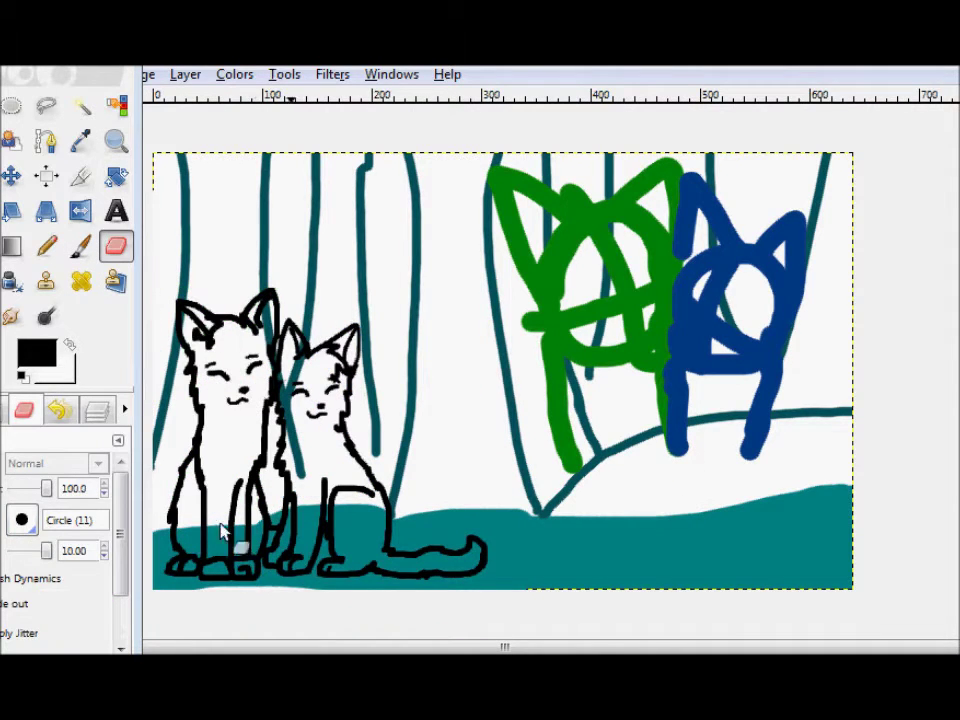
- Lasso the two outlined cats on their line-art layer and scale the selection down slightly
{"action": "left_click", "coordinate": [98, 411]}
{"action": "left_click", "coordinate": [46, 106]}
{"action": "mouse_move", "coordinate": [495, 555]}
{"action": "left_mouse_down"}
{"action": "mouse_move", "coordinate": [506, 561]}
{"action": "mouse_move", "coordinate": [150, 500]}
{"action": "mouse_move", "coordinate": [199, 294]}
{"action": "mouse_move", "coordinate": [421, 503]}
{"action": "left_mouse_up"}
{"action": "left_click_drag", "start_coordinate": [494, 548], "coordinate": [494, 555]}
{"action": "left_click", "coordinate": [2, 209]}
{"action": "left_click", "coordinate": [250, 300]}
{"action": "left_click_drag", "start_coordinate": [495, 272], "coordinate": [482, 281]}
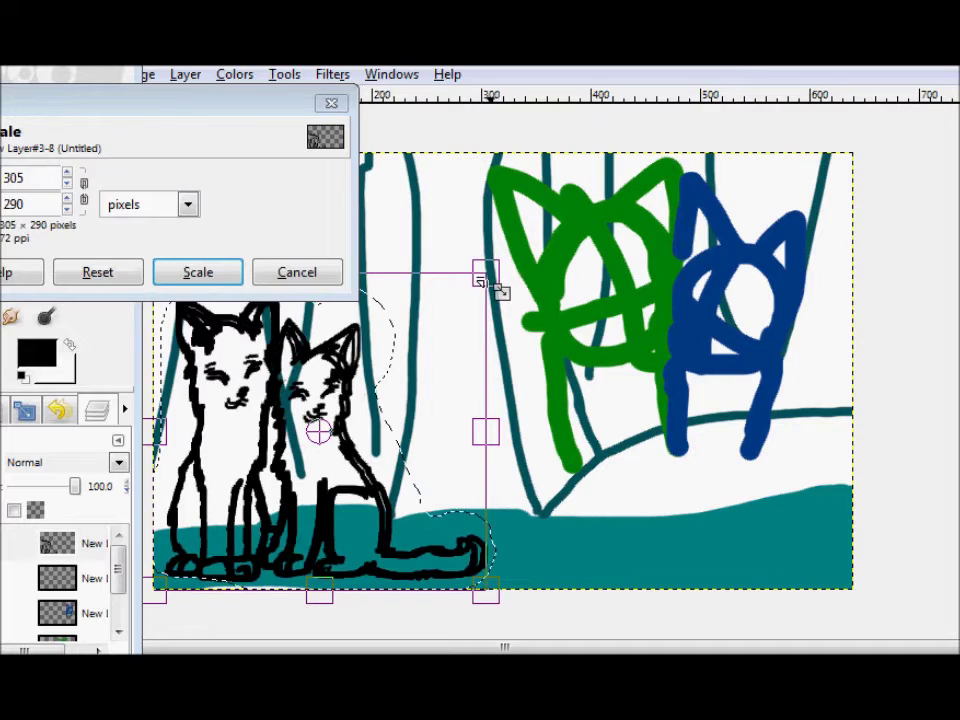
{"action": "left_click", "coordinate": [227, 281]}
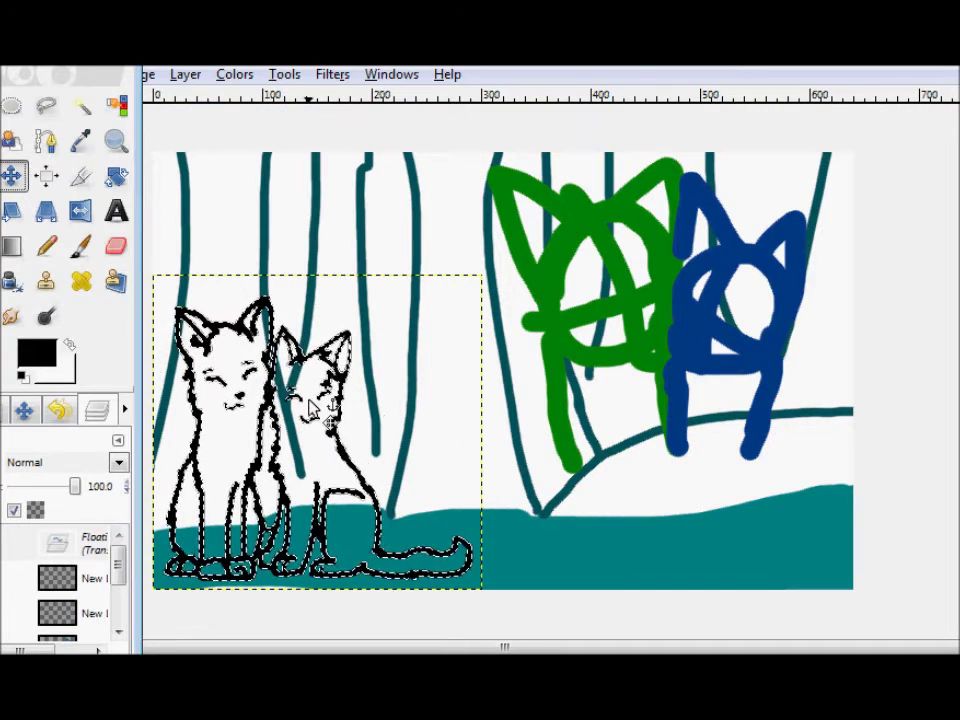
- Anchor the floating selection of the two resized cats onto their line-art layer
{"action": "key", "text": "ctrl+h"}
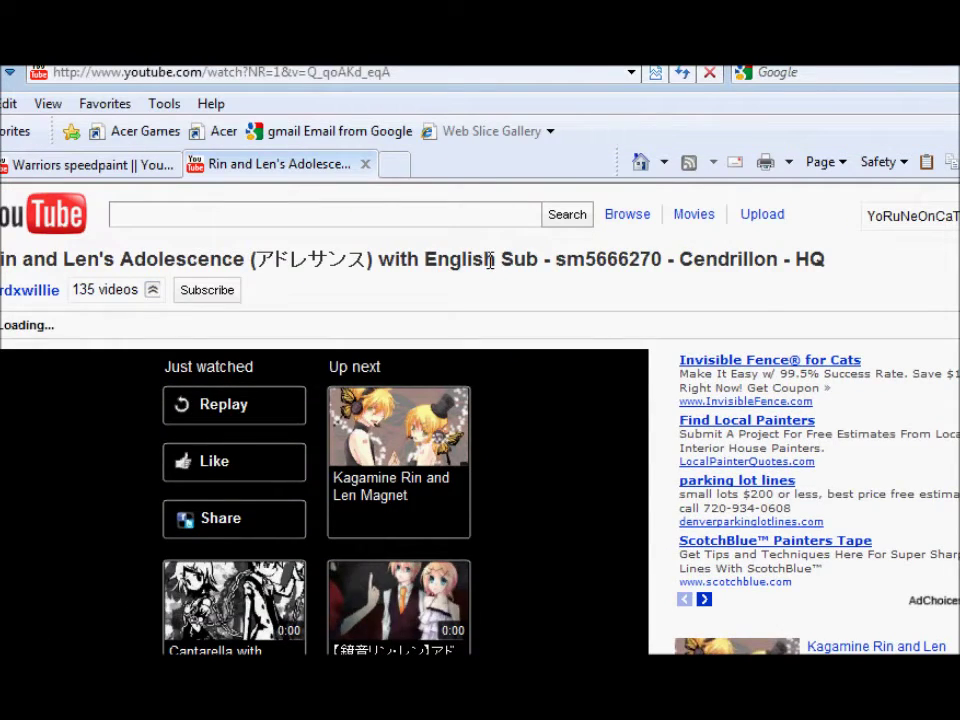
- In the browser, open the Daughter of Evil with English Sub video from the channel's list and return to the drawing
{"action": "left_click", "coordinate": [12, 420]}
{"action": "left_click", "coordinate": [12, 420]}
{"action": "left_click", "coordinate": [55, 455]}
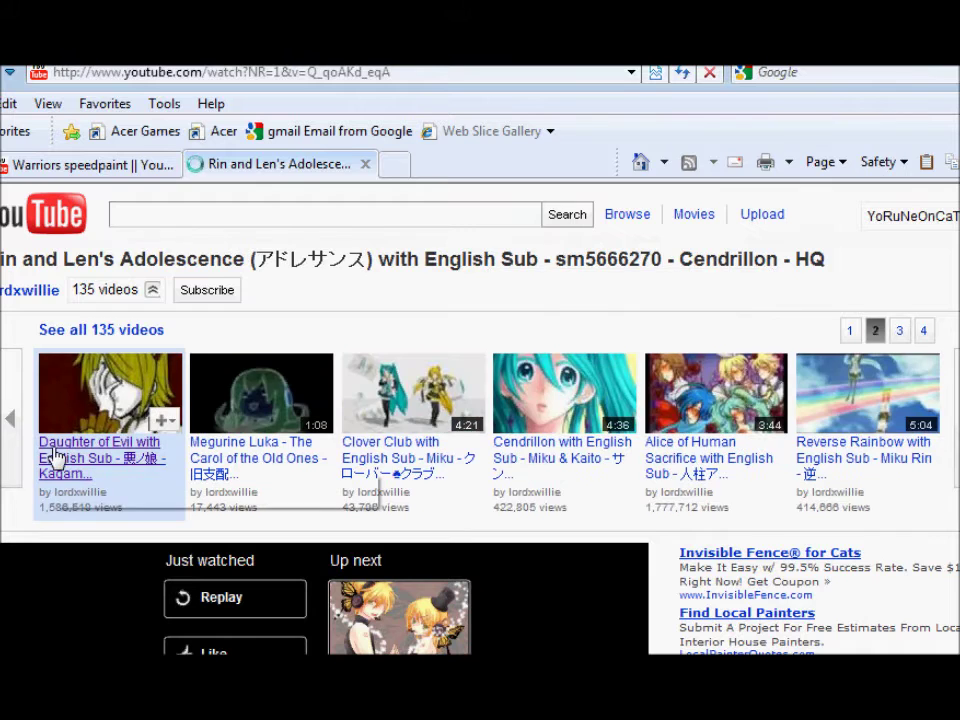
{"action": "left_click", "coordinate": [336, 652]}
{"action": "left_click", "coordinate": [14, 652]}
{"action": "left_click", "coordinate": [215, 310]}
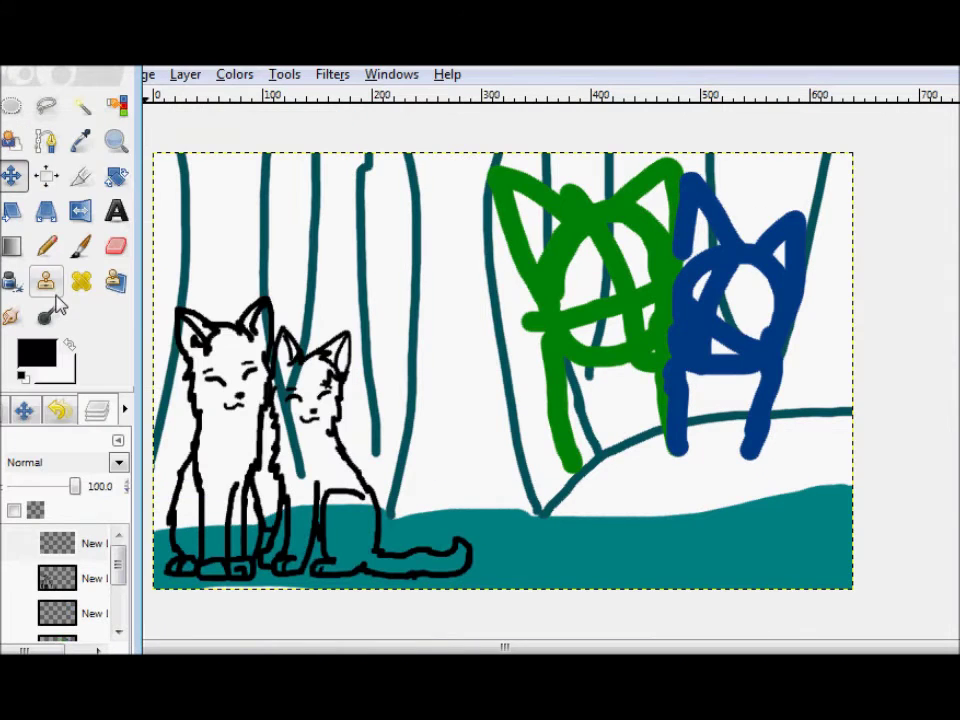
- Ink the large green cat's ears and tufted head top in black with the Paintbrush, Circle (11), at scale 0.44
{"action": "left_click", "coordinate": [116, 141]}
{"action": "left_click", "coordinate": [28, 411]}
{"action": "left_click", "coordinate": [24, 504]}
{"action": "left_click", "coordinate": [665, 330]}
{"action": "left_click", "coordinate": [81, 246]}
{"action": "left_click_drag", "start_coordinate": [31, 553], "coordinate": [33, 558]}
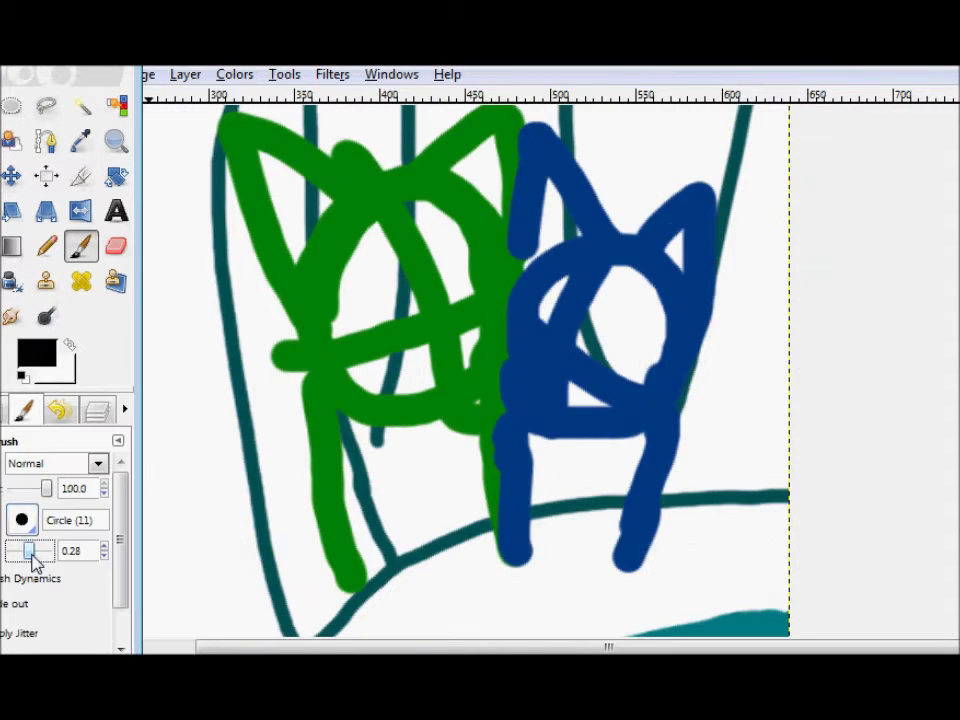
{"action": "left_click_drag", "start_coordinate": [530, 647], "coordinate": [326, 647]}
{"action": "left_click_drag", "start_coordinate": [90, 56], "coordinate": [381, 56]}
{"action": "left_click_drag", "start_coordinate": [940, 647], "coordinate": [957, 647]}
{"action": "mouse_move", "coordinate": [699, 200]}
{"action": "left_mouse_down"}
{"action": "mouse_move", "coordinate": [617, 189]}
{"action": "mouse_move", "coordinate": [600, 268]}
{"action": "mouse_move", "coordinate": [752, 118]}
{"action": "mouse_move", "coordinate": [765, 243]}
{"action": "left_mouse_up"}
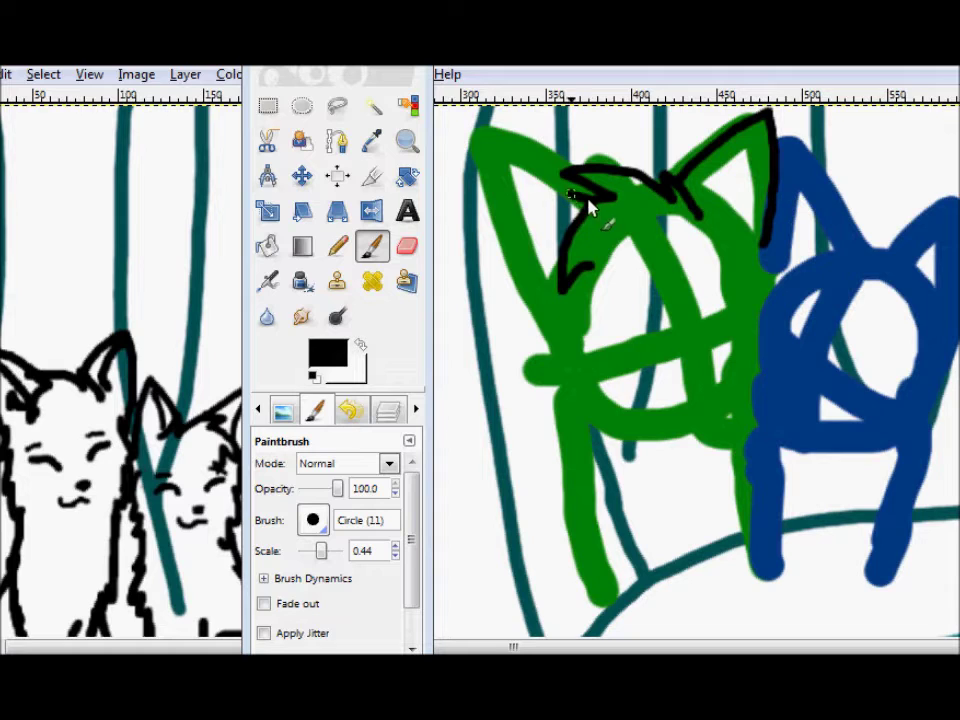
{"action": "left_click_drag", "start_coordinate": [587, 197], "coordinate": [545, 316]}
{"action": "left_click_drag", "start_coordinate": [509, 183], "coordinate": [561, 260]}
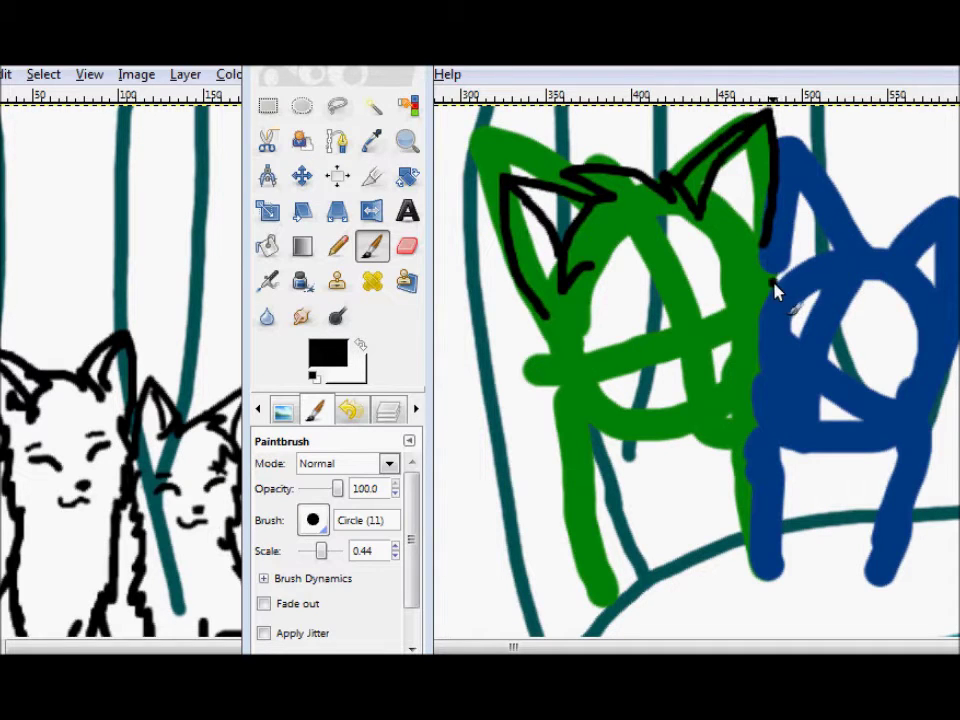
- Ink the large blue cat's ears and tufted head top in black over its guide sketch
{"action": "mouse_move", "coordinate": [840, 268]}
{"action": "left_mouse_down"}
{"action": "mouse_move", "coordinate": [932, 279]}
{"action": "mouse_move", "coordinate": [940, 333]}
{"action": "left_mouse_up"}
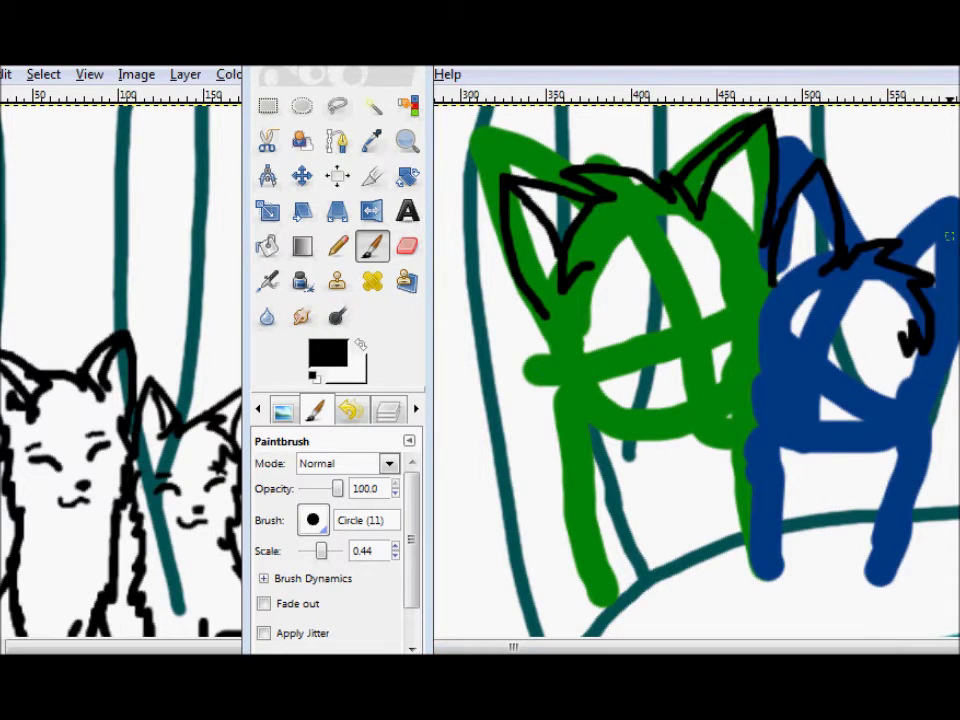
{"action": "left_click_drag", "start_coordinate": [948, 236], "coordinate": [955, 315]}
- Ink the jagged cheek fur and body sides of both large cats down to the hill line
{"action": "left_click_drag", "start_coordinate": [557, 314], "coordinate": [600, 446]}
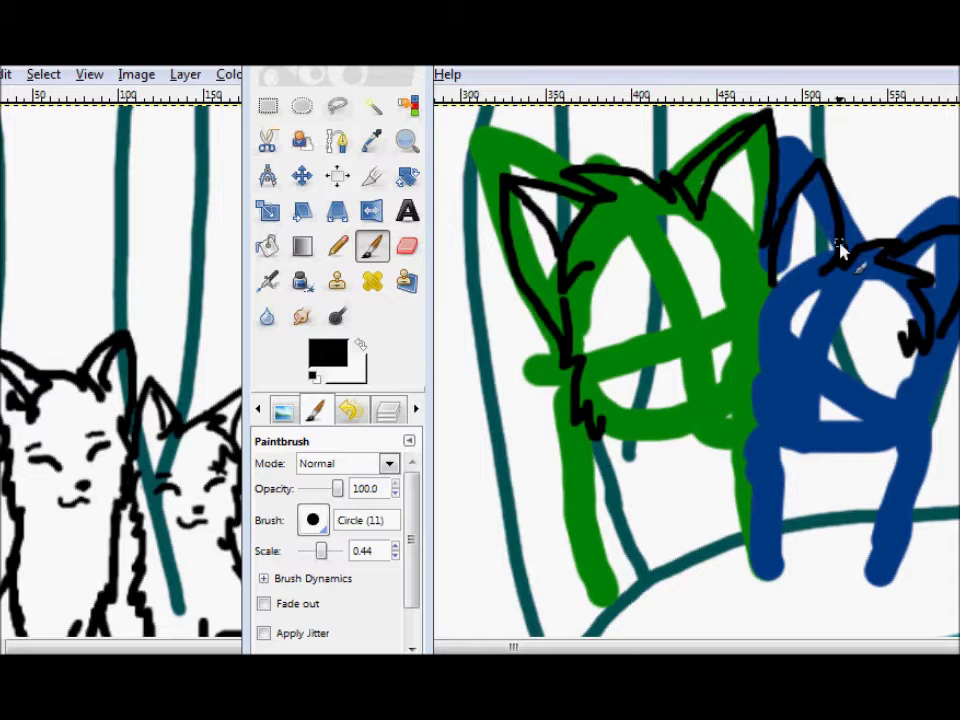
{"action": "left_click_drag", "start_coordinate": [786, 300], "coordinate": [759, 287]}
{"action": "left_click_drag", "start_coordinate": [598, 438], "coordinate": [628, 608]}
{"action": "mouse_move", "coordinate": [920, 345]}
{"action": "left_mouse_down"}
{"action": "mouse_move", "coordinate": [925, 405]}
{"action": "mouse_move", "coordinate": [895, 470]}
{"action": "left_mouse_up"}
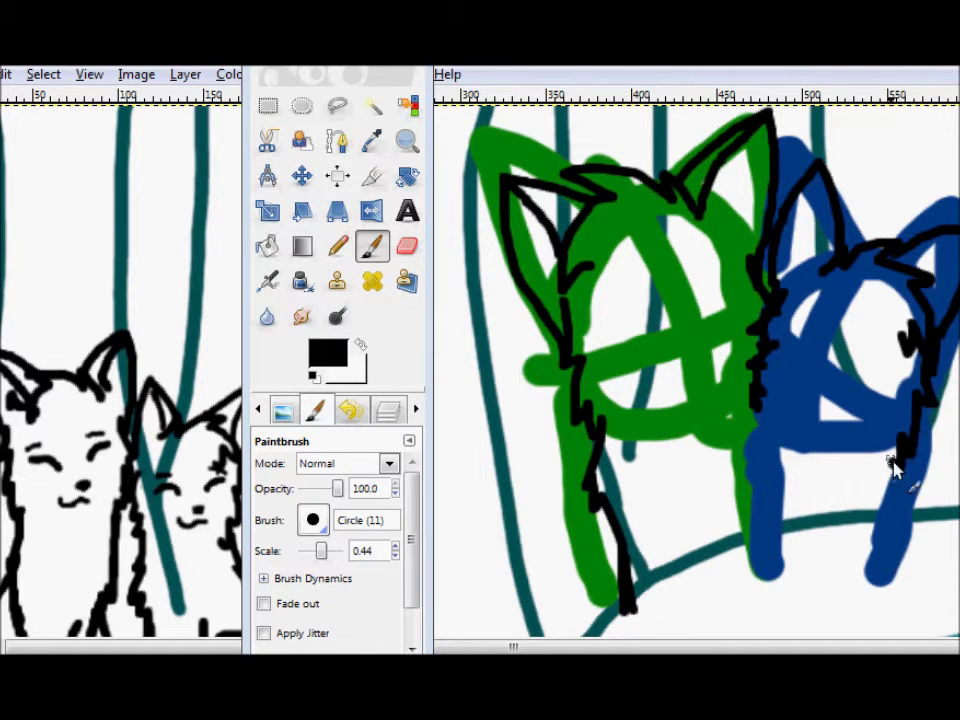
{"action": "left_click_drag", "start_coordinate": [758, 432], "coordinate": [778, 543]}
{"action": "left_click_drag", "start_coordinate": [908, 463], "coordinate": [925, 517]}
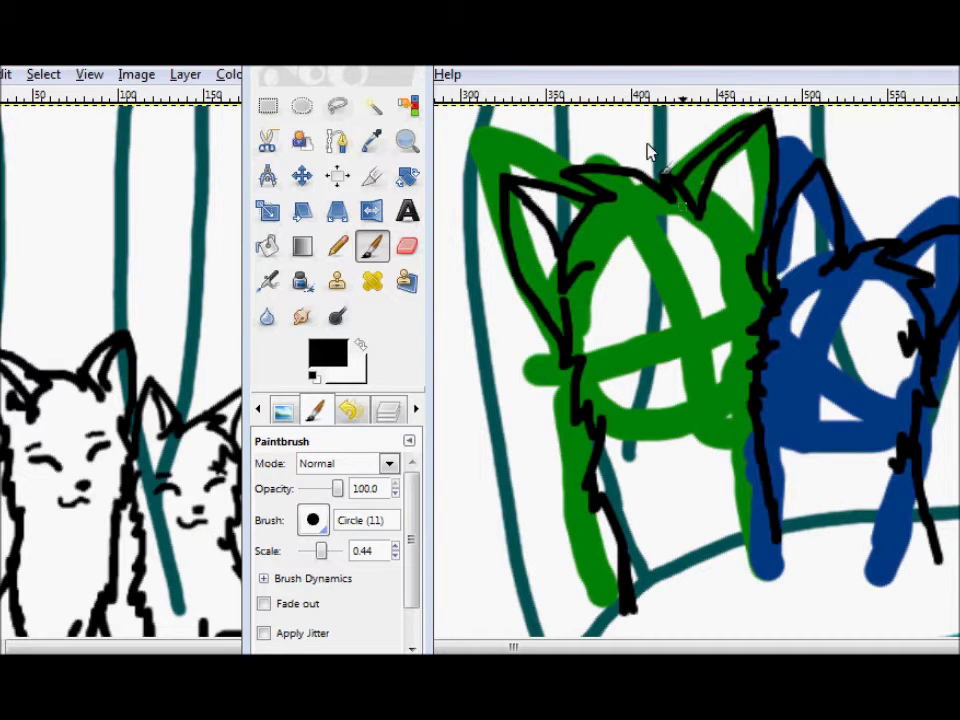
- Draw the large green cat's closed eyes, nose, smiling mouth and inner-ear tufts with the brush at scale 0.35
{"action": "scroll", "coordinate": [330, 552], "scroll_direction": "down", "scroll_amount": 9}
{"action": "left_click", "coordinate": [408, 247]}
{"action": "left_click_drag", "start_coordinate": [338, 554], "coordinate": [329, 554]}
{"action": "left_click_drag", "start_coordinate": [706, 356], "coordinate": [690, 356]}
{"action": "left_click_drag", "start_coordinate": [668, 326], "coordinate": [612, 315]}
{"action": "left_click", "coordinate": [372, 247]}
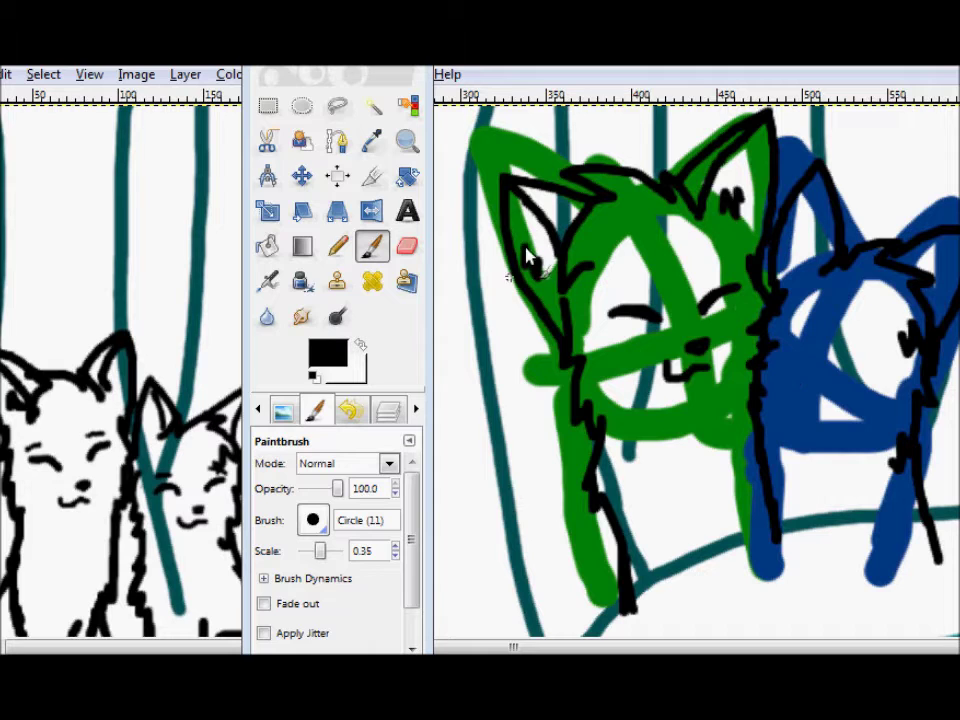
{"action": "key", "text": "shift+e"}
{"action": "key", "text": "p"}
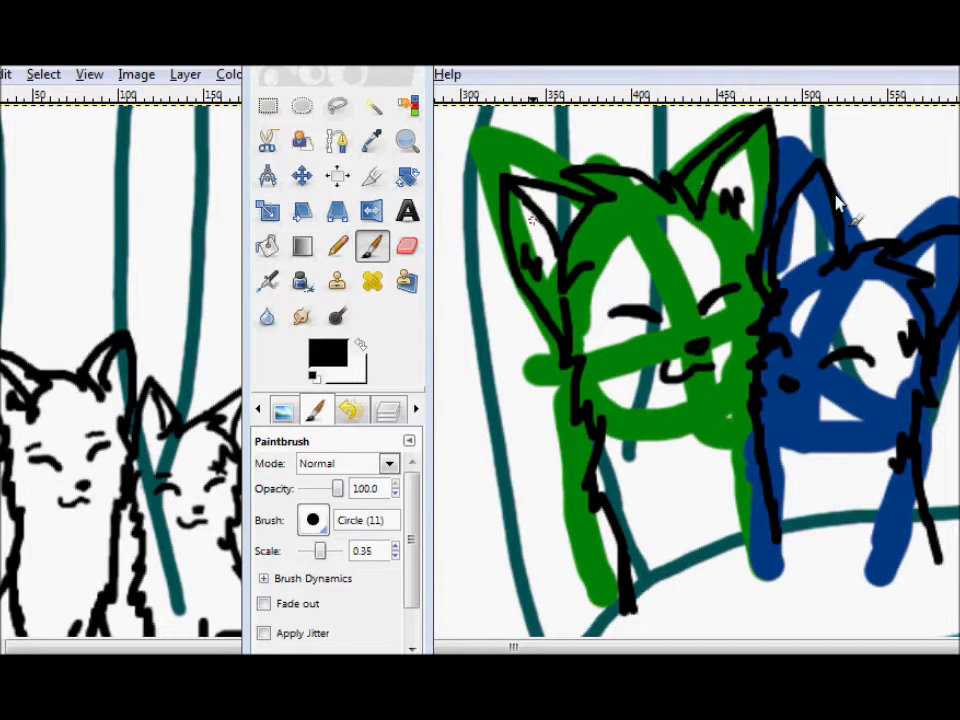
- Erase the large blue cat's ear beside the green cat and redraw it tucked behind the green cat's ear
{"action": "key", "text": "shift+e"}
{"action": "key", "text": "p"}
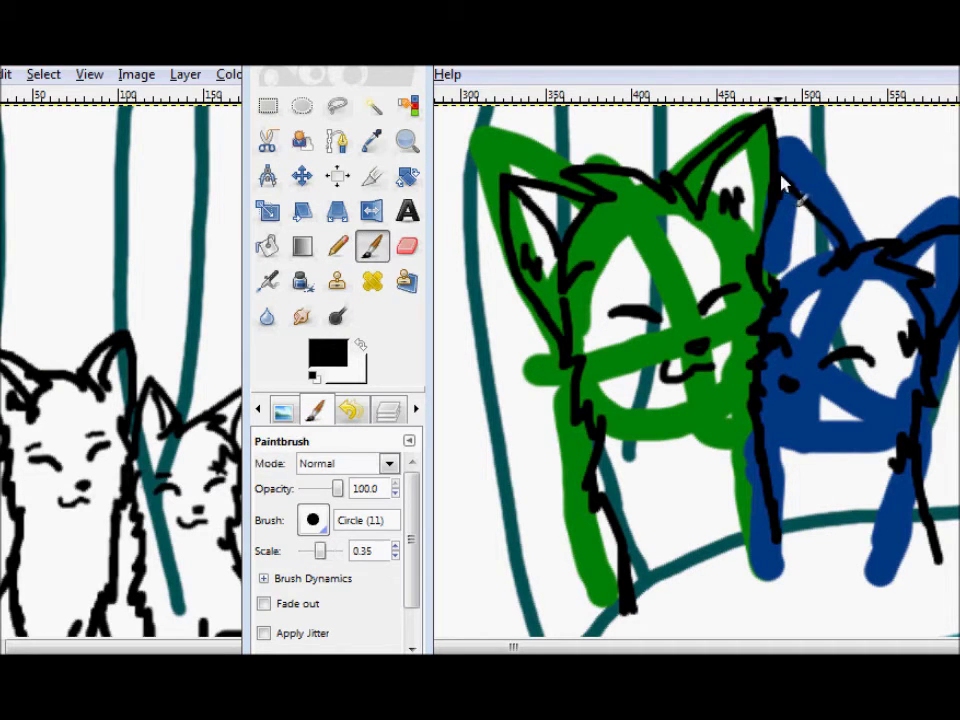
- Erase the large blue cat's eyes and nose and redraw its closed eyes, nose and smiling mouth
{"action": "key", "text": "shift+e"}
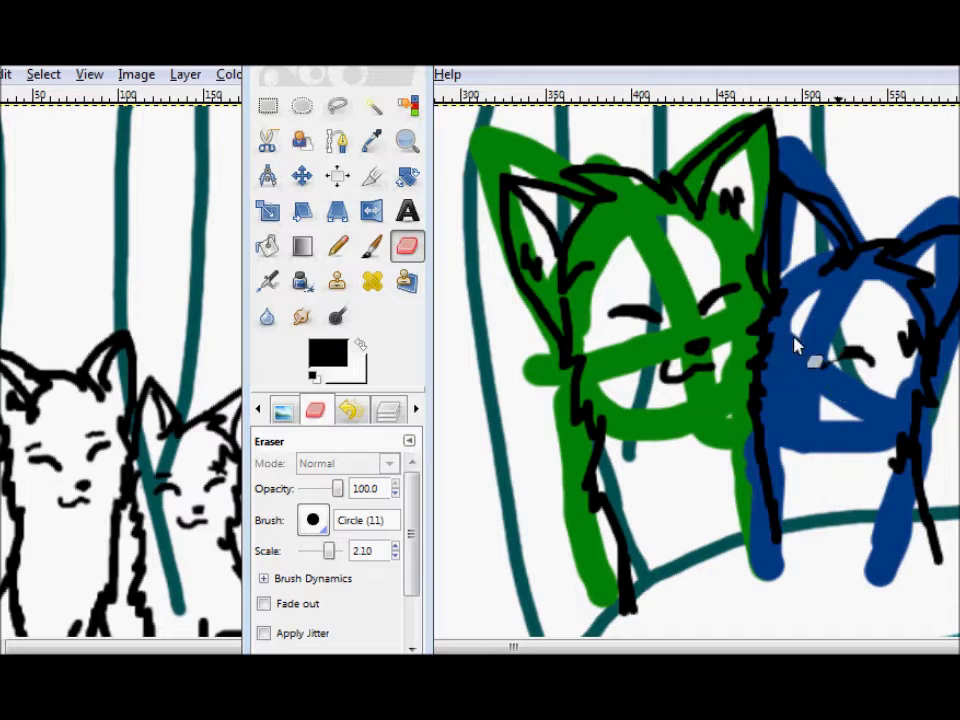
{"action": "left_click", "coordinate": [368, 250]}
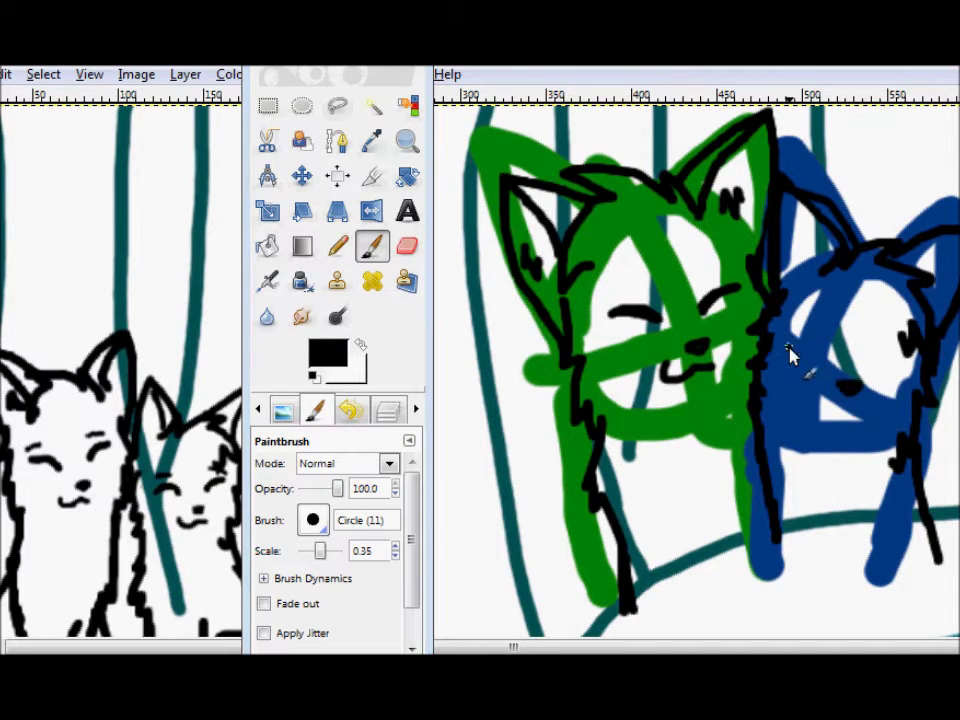
{"action": "left_click_drag", "start_coordinate": [790, 345], "coordinate": [830, 350]}
{"action": "left_click_drag", "start_coordinate": [870, 345], "coordinate": [905, 340]}
{"action": "key", "text": "shift+e"}
{"action": "key", "text": "p"}
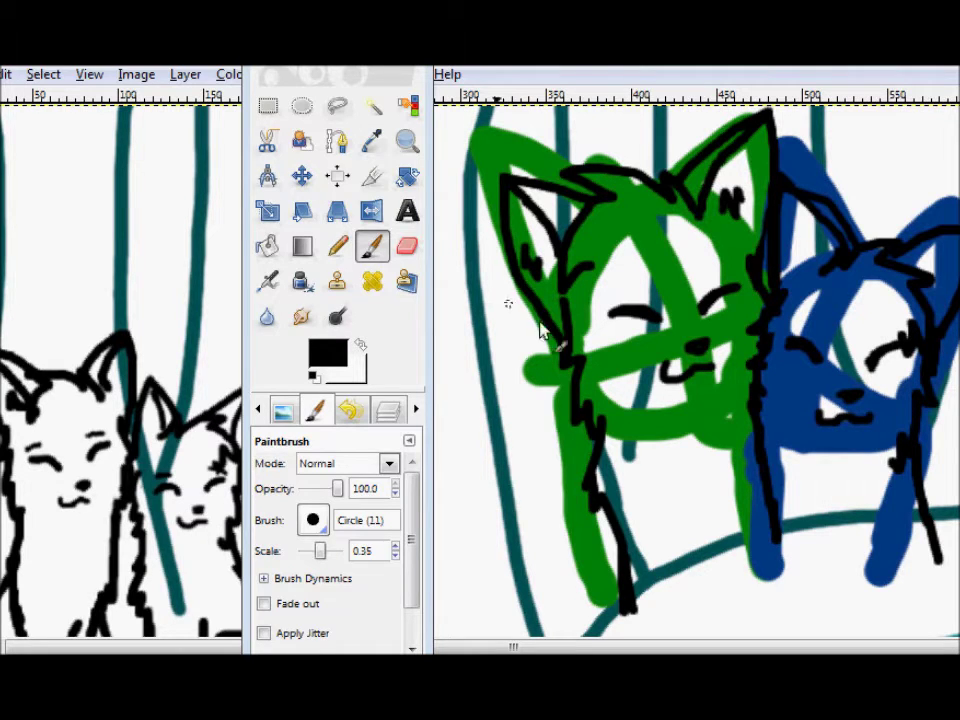
- Erase and redraw the lower fur line between the two large cats
{"action": "key", "text": "shift+e"}
{"action": "left_click", "coordinate": [372, 245]}
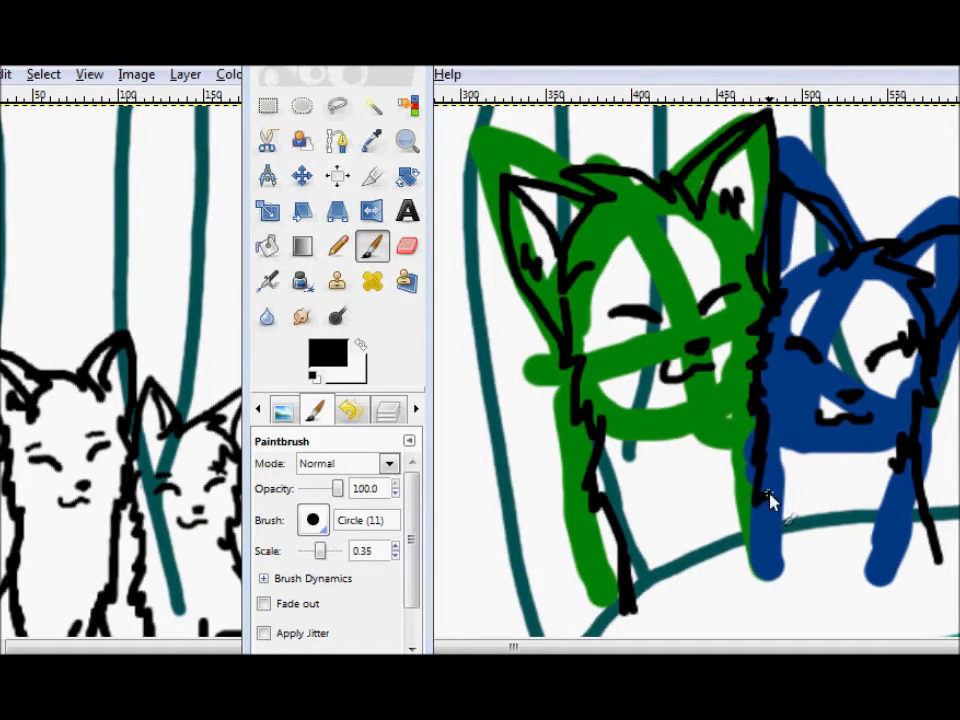
{"action": "left_click_drag", "start_coordinate": [767, 494], "coordinate": [762, 539]}
- Select the guide-sketch layer and erase the guides beneath the large cats' line art with an enlarged eraser
{"action": "left_click", "coordinate": [389, 412]}
{"action": "left_click_drag", "start_coordinate": [411, 560], "coordinate": [413, 608]}
{"action": "left_click", "coordinate": [385, 588]}
{"action": "left_click", "coordinate": [407, 246]}
{"action": "left_click", "coordinate": [317, 410]}
{"action": "left_click_drag", "start_coordinate": [328, 551], "coordinate": [344, 551]}
{"action": "mouse_move", "coordinate": [590, 530]}
{"action": "left_mouse_down"}
{"action": "mouse_move", "coordinate": [583, 262]}
{"action": "mouse_move", "coordinate": [527, 208]}
{"action": "left_mouse_up"}
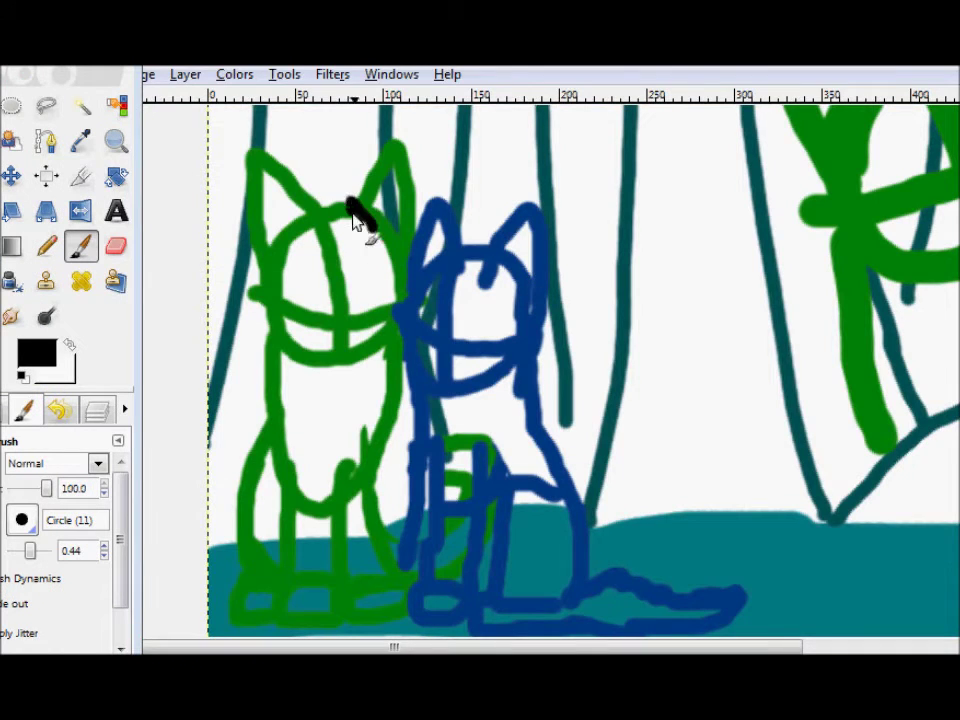
- Ink the ears and tufted head tops of both small sitting cats over their guides with the brush at scale 0.44
{"action": "mouse_move", "coordinate": [352, 220]}
{"action": "left_mouse_down"}
{"action": "mouse_move", "coordinate": [365, 205]}
{"action": "mouse_move", "coordinate": [405, 240]}
{"action": "mouse_move", "coordinate": [257, 200]}
{"action": "mouse_move", "coordinate": [355, 208]}
{"action": "left_mouse_up"}
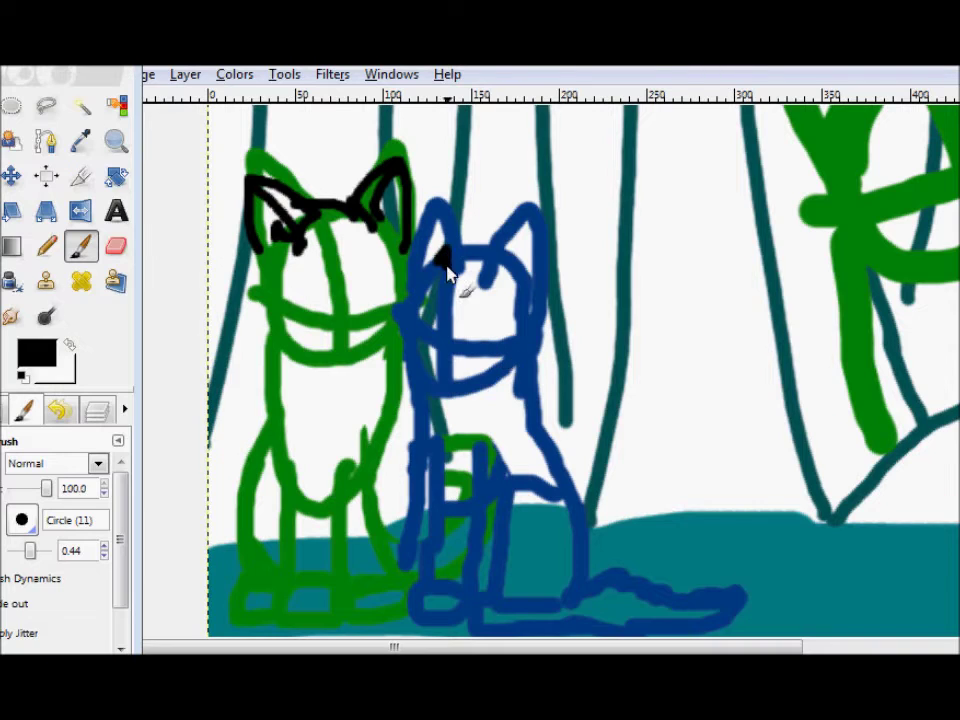
{"action": "mouse_move", "coordinate": [448, 275]}
{"action": "left_mouse_down"}
{"action": "mouse_move", "coordinate": [499, 253]}
{"action": "mouse_move", "coordinate": [536, 328]}
{"action": "left_mouse_up"}
{"action": "left_click_drag", "start_coordinate": [470, 245], "coordinate": [395, 270]}
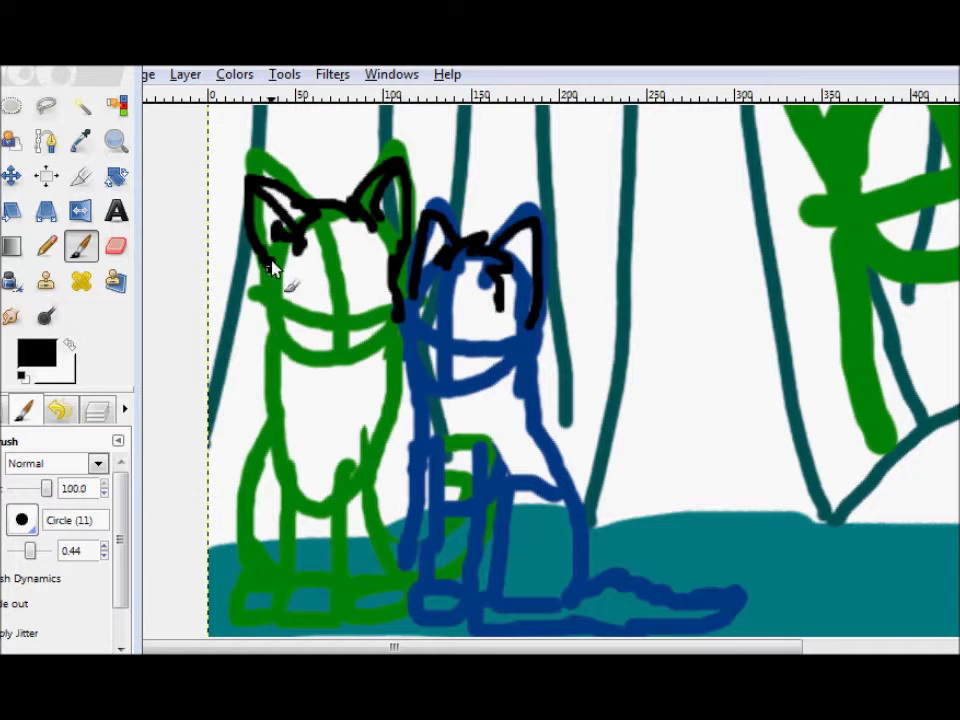
- Ink the small green cat's furry cheeks and chest sides and the small blue cat's outer cheek
{"action": "left_click_drag", "start_coordinate": [270, 265], "coordinate": [284, 352]}
{"action": "left_click_drag", "start_coordinate": [540, 300], "coordinate": [487, 378]}
{"action": "left_click_drag", "start_coordinate": [284, 352], "coordinate": [282, 437]}
{"action": "mouse_move", "coordinate": [392, 354]}
{"action": "left_mouse_down"}
{"action": "mouse_move", "coordinate": [363, 475]}
{"action": "mouse_move", "coordinate": [283, 613]}
{"action": "mouse_move", "coordinate": [296, 615]}
{"action": "mouse_move", "coordinate": [276, 608]}
{"action": "mouse_move", "coordinate": [338, 460]}
{"action": "left_mouse_up"}
- Ink the small green cat's front legs, paws and both flanks, correcting stray lines with the eraser
{"action": "left_click", "coordinate": [116, 246]}
{"action": "left_click", "coordinate": [81, 246]}
{"action": "mouse_move", "coordinate": [287, 465]}
{"action": "left_mouse_down"}
{"action": "mouse_move", "coordinate": [287, 602]}
{"action": "mouse_move", "coordinate": [351, 469]}
{"action": "mouse_move", "coordinate": [371, 619]}
{"action": "mouse_move", "coordinate": [240, 555]}
{"action": "left_mouse_up"}
{"action": "left_click", "coordinate": [116, 246]}
{"action": "left_click", "coordinate": [81, 246]}
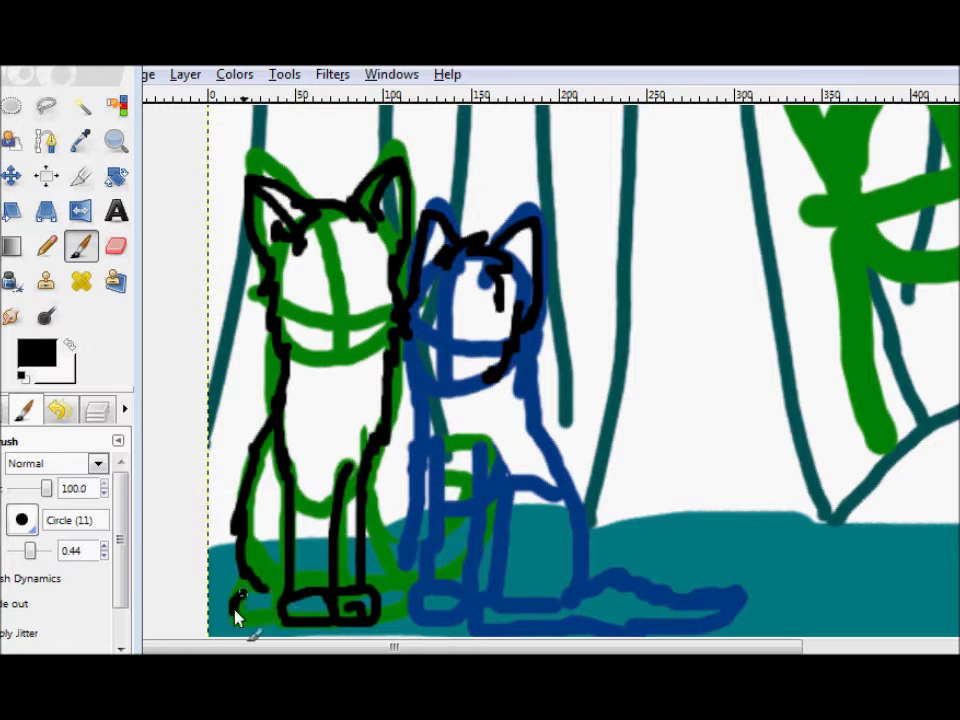
{"action": "mouse_move", "coordinate": [374, 457]}
{"action": "left_mouse_down"}
{"action": "mouse_move", "coordinate": [403, 562]}
{"action": "mouse_move", "coordinate": [412, 545]}
{"action": "left_mouse_up"}
{"action": "left_click", "coordinate": [116, 246]}
{"action": "left_click", "coordinate": [81, 246]}
{"action": "left_click_drag", "start_coordinate": [387, 515], "coordinate": [382, 592]}
- Ink the small blue cat's chest fur, front legs, back, haunch and hind paw
{"action": "left_click_drag", "start_coordinate": [404, 325], "coordinate": [418, 460]}
{"action": "left_click_drag", "start_coordinate": [483, 455], "coordinate": [432, 596]}
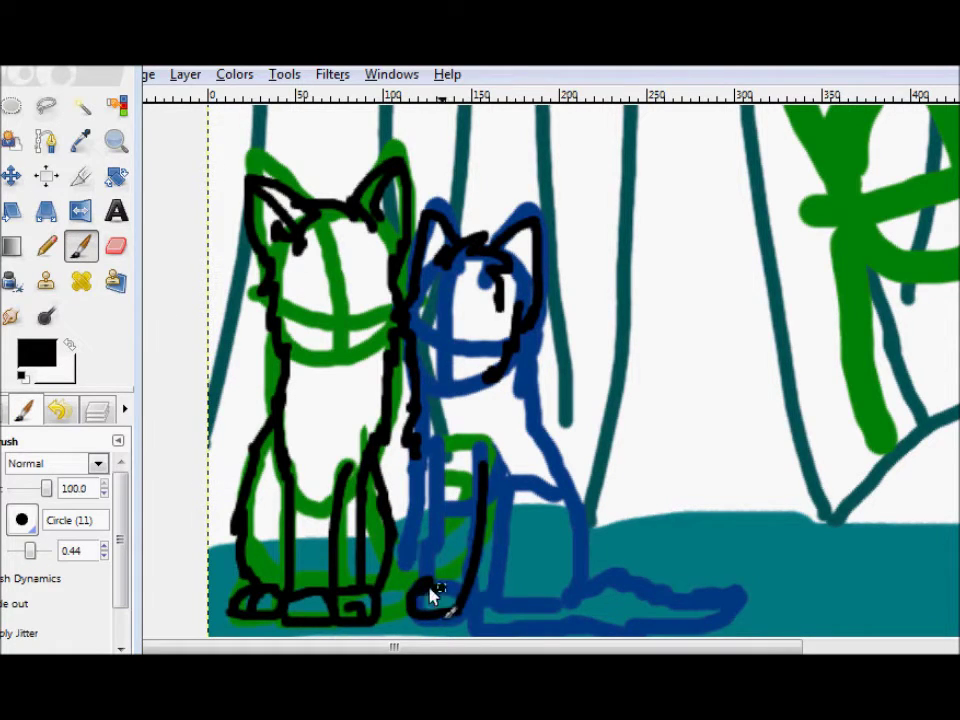
{"action": "left_click_drag", "start_coordinate": [525, 370], "coordinate": [588, 538]}
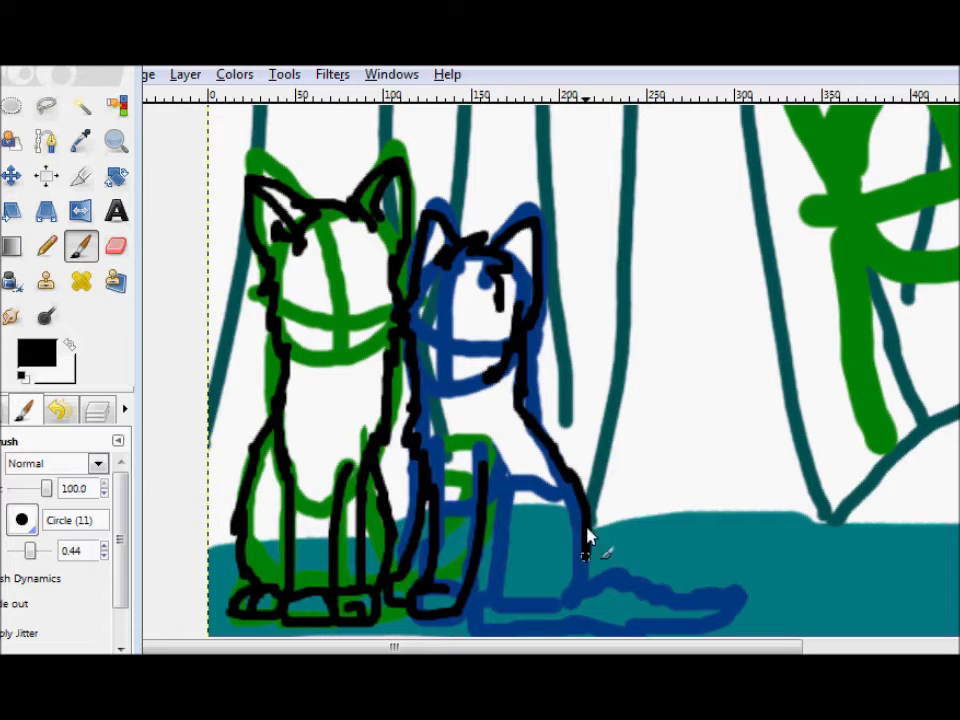
{"action": "left_click_drag", "start_coordinate": [511, 605], "coordinate": [565, 598]}
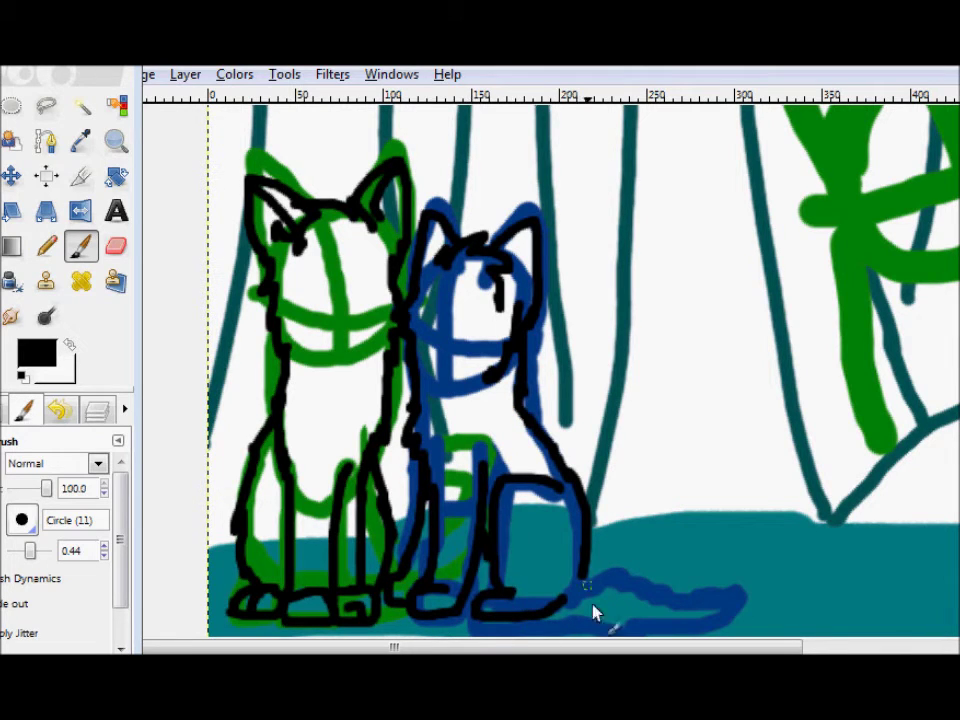
- Ink the small blue cat's long tail along the ground, reshaping its upturned tip with the eraser
{"action": "mouse_move", "coordinate": [605, 591]}
{"action": "left_mouse_down"}
{"action": "mouse_move", "coordinate": [640, 617]}
{"action": "mouse_move", "coordinate": [761, 574]}
{"action": "left_mouse_up"}
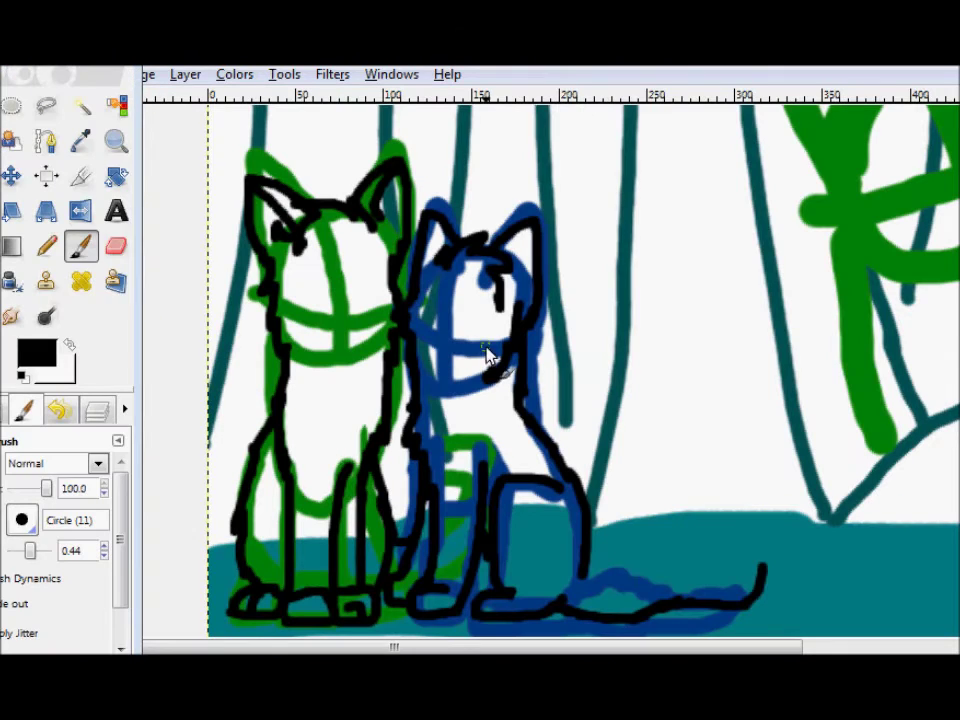
{"action": "key", "text": "shift+e"}
{"action": "key", "text": "p"}
{"action": "mouse_move", "coordinate": [776, 596]}
{"action": "left_mouse_down"}
{"action": "mouse_move", "coordinate": [677, 619]}
{"action": "mouse_move", "coordinate": [739, 596]}
{"action": "left_mouse_up"}
{"action": "left_click", "coordinate": [114, 248]}
{"action": "left_click", "coordinate": [663, 603]}
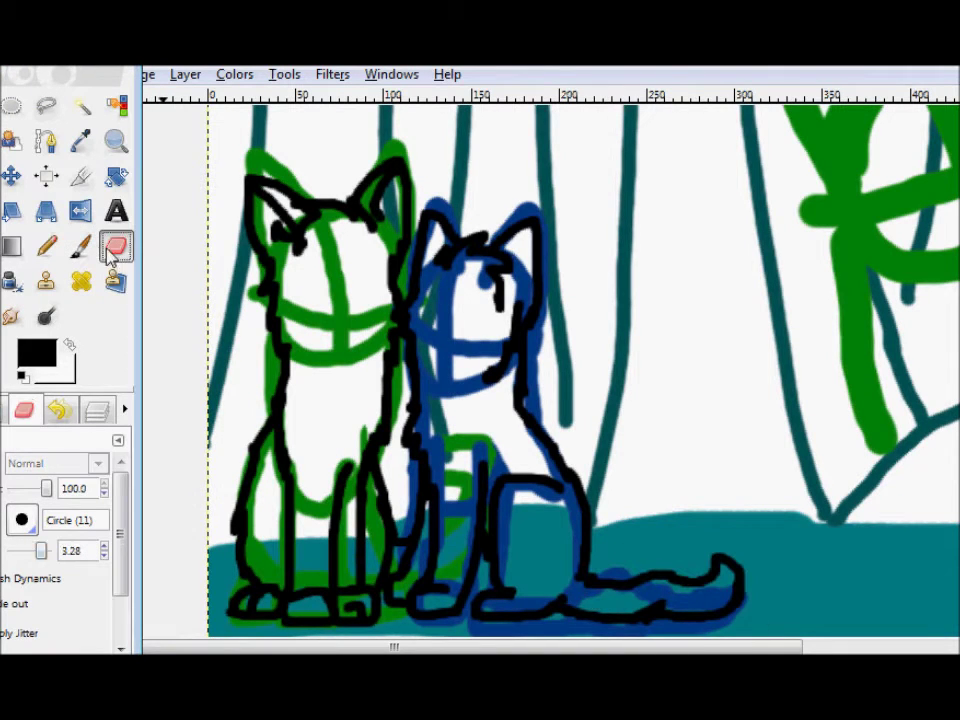
- Add a nose to each small cat and a closed eye to the blue one with the brush at scale 0.35
{"action": "left_click", "coordinate": [116, 142]}
{"action": "left_click", "coordinate": [326, 201]}
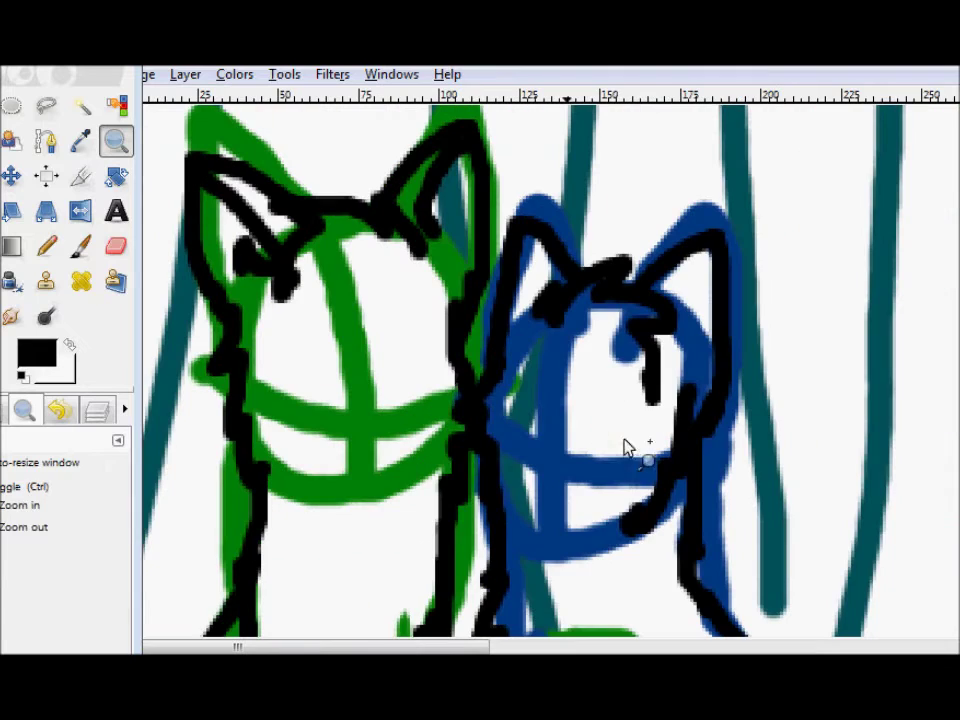
{"action": "key", "text": "p"}
{"action": "left_click_drag", "start_coordinate": [38, 550], "coordinate": [28, 553]}
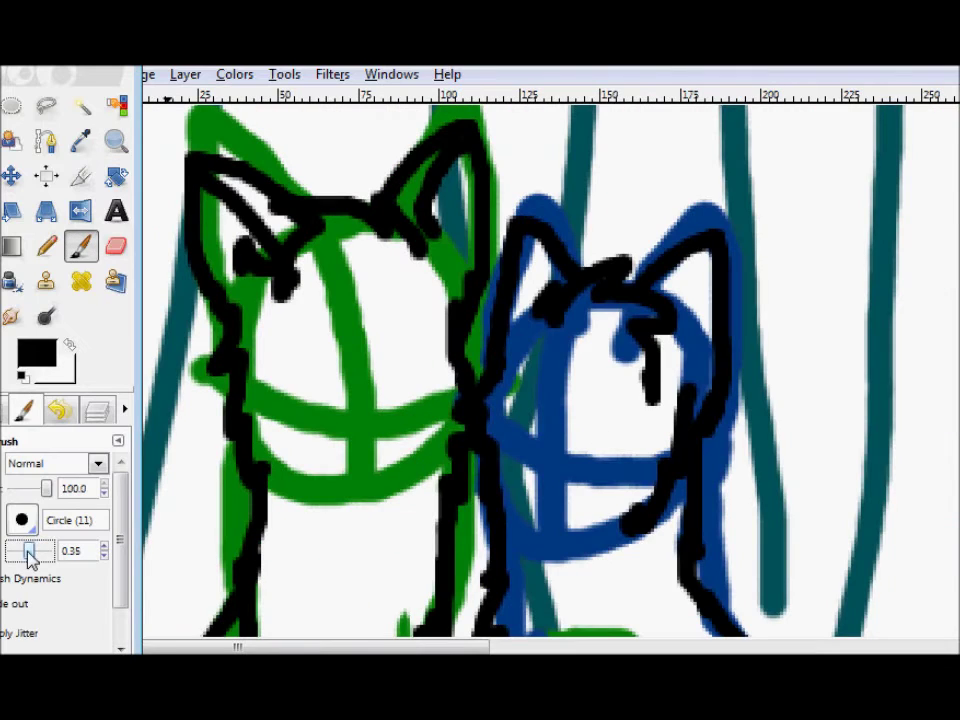
{"action": "left_click", "coordinate": [385, 421]}
{"action": "left_click_drag", "start_coordinate": [578, 430], "coordinate": [618, 419]}
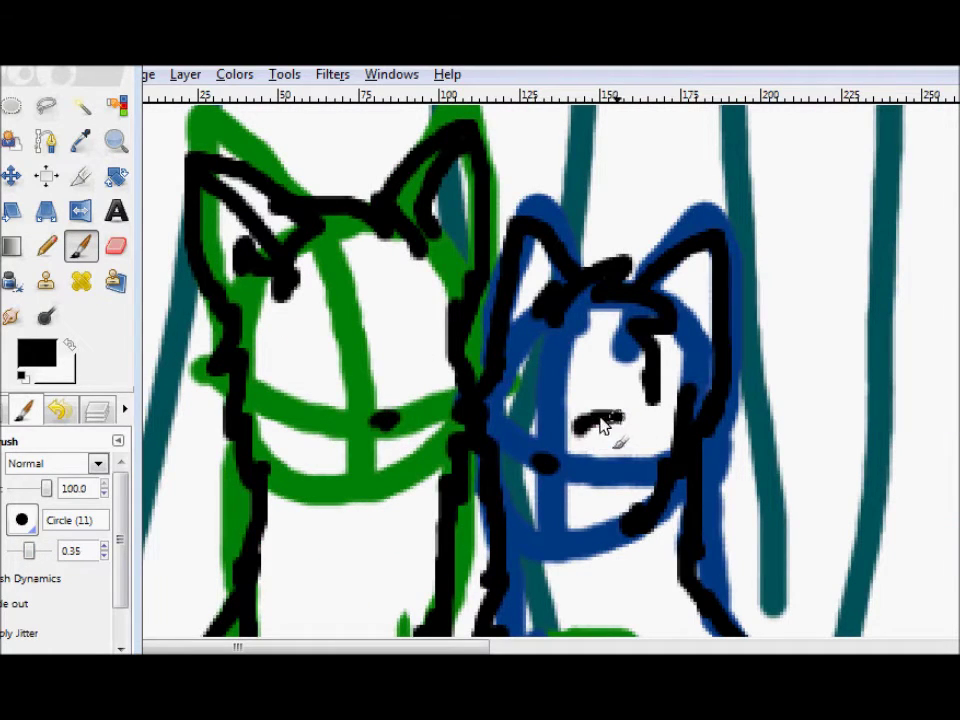
- Erase the small blue cat's black head outline, ears and face marks with the eraser at scale 2.63
{"action": "left_click", "coordinate": [116, 246]}
{"action": "left_click_drag", "start_coordinate": [505, 352], "coordinate": [493, 435]}
{"action": "key", "text": "p"}
{"action": "mouse_move", "coordinate": [508, 348]}
{"action": "left_mouse_down"}
{"action": "mouse_move", "coordinate": [480, 400]}
{"action": "mouse_move", "coordinate": [473, 508]}
{"action": "mouse_move", "coordinate": [497, 528]}
{"action": "left_mouse_up"}
{"action": "left_click", "coordinate": [116, 246]}
{"action": "left_click_drag", "start_coordinate": [36, 551], "coordinate": [43, 551]}
{"action": "mouse_move", "coordinate": [645, 508]}
{"action": "left_mouse_down"}
{"action": "mouse_move", "coordinate": [681, 258]}
{"action": "mouse_move", "coordinate": [521, 466]}
{"action": "left_mouse_up"}
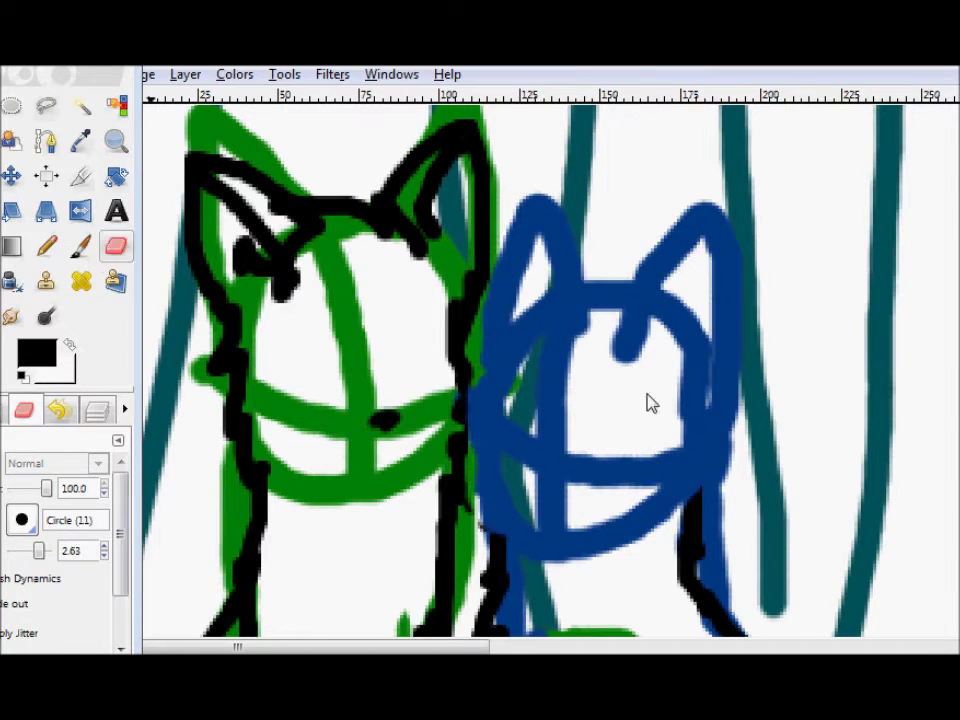
- Redraw the small blue cat's nose, forehead tufts and both ears with the brush at scale 0.44
{"action": "key", "text": "p"}
{"action": "left_click_drag", "start_coordinate": [29, 552], "coordinate": [33, 558]}
{"action": "left_click", "coordinate": [520, 459]}
{"action": "mouse_move", "coordinate": [660, 349]}
{"action": "left_mouse_down"}
{"action": "mouse_move", "coordinate": [636, 296]}
{"action": "mouse_move", "coordinate": [526, 363]}
{"action": "mouse_move", "coordinate": [536, 362]}
{"action": "left_mouse_up"}
{"action": "mouse_move", "coordinate": [692, 423]}
{"action": "left_mouse_down"}
{"action": "mouse_move", "coordinate": [711, 375]}
{"action": "mouse_move", "coordinate": [630, 302]}
{"action": "left_mouse_up"}
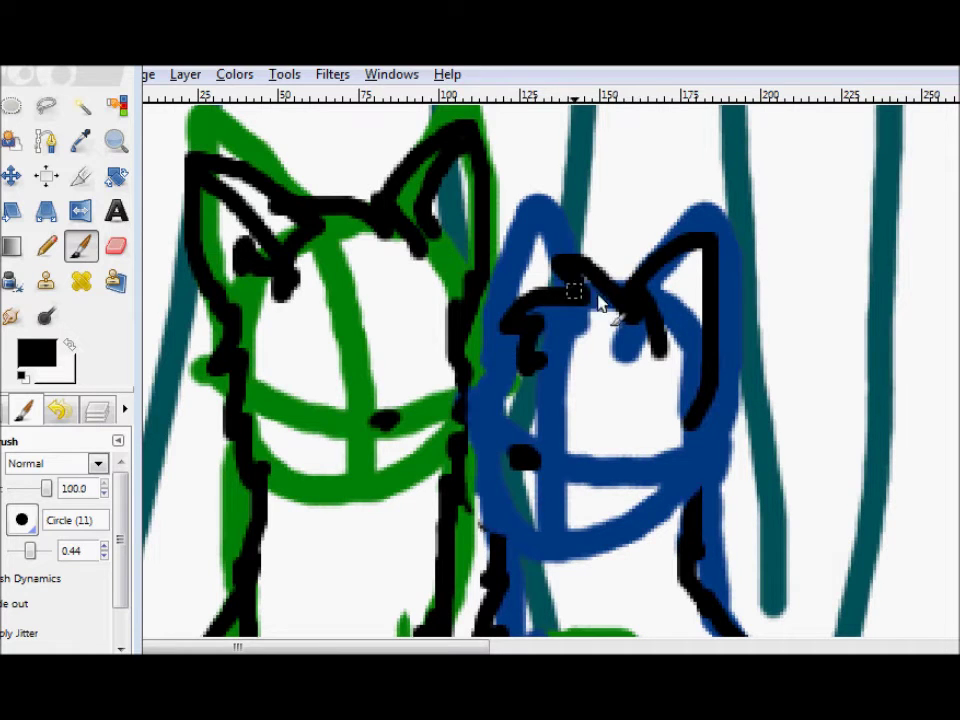
{"action": "left_click_drag", "start_coordinate": [570, 262], "coordinate": [478, 335]}
- Switch to the browser, open another music video and return to the drawing
{"action": "left_click", "coordinate": [305, 649]}
{"action": "left_click", "coordinate": [420, 600]}
{"action": "left_click", "coordinate": [410, 390]}
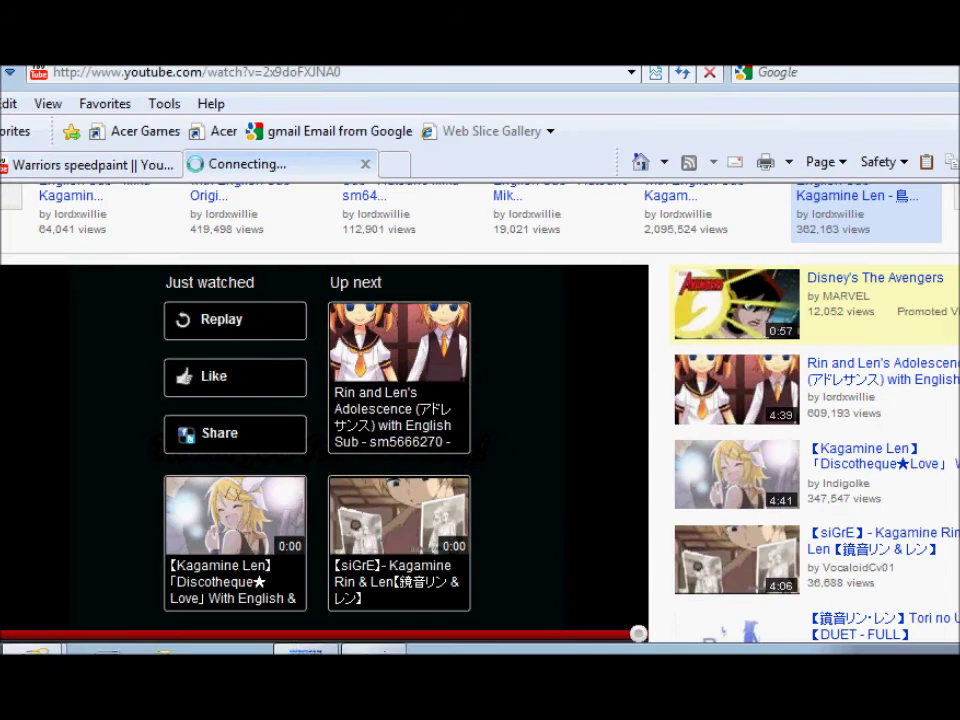
{"action": "left_click", "coordinate": [373, 650]}
- Ink the jagged cheek fur on both sides of the small blue cat's head and erase its nose
{"action": "mouse_move", "coordinate": [678, 381]}
{"action": "left_mouse_down"}
{"action": "mouse_move", "coordinate": [692, 523]}
{"action": "mouse_move", "coordinate": [658, 549]}
{"action": "left_mouse_up"}
{"action": "mouse_move", "coordinate": [485, 368]}
{"action": "left_mouse_down"}
{"action": "mouse_move", "coordinate": [463, 421]}
{"action": "mouse_move", "coordinate": [473, 515]}
{"action": "mouse_move", "coordinate": [489, 538]}
{"action": "left_mouse_up"}
{"action": "left_click", "coordinate": [117, 250]}
{"action": "left_click", "coordinate": [528, 453]}
- Draw the small green cat's closed eyes at brush scale 0.35 and its eyebrows at scale 0.23
{"action": "left_click", "coordinate": [82, 248]}
{"action": "left_click_drag", "start_coordinate": [31, 551], "coordinate": [29, 552]}
{"action": "left_click_drag", "start_coordinate": [288, 375], "coordinate": [340, 388]}
{"action": "left_click_drag", "start_coordinate": [395, 368], "coordinate": [438, 345]}
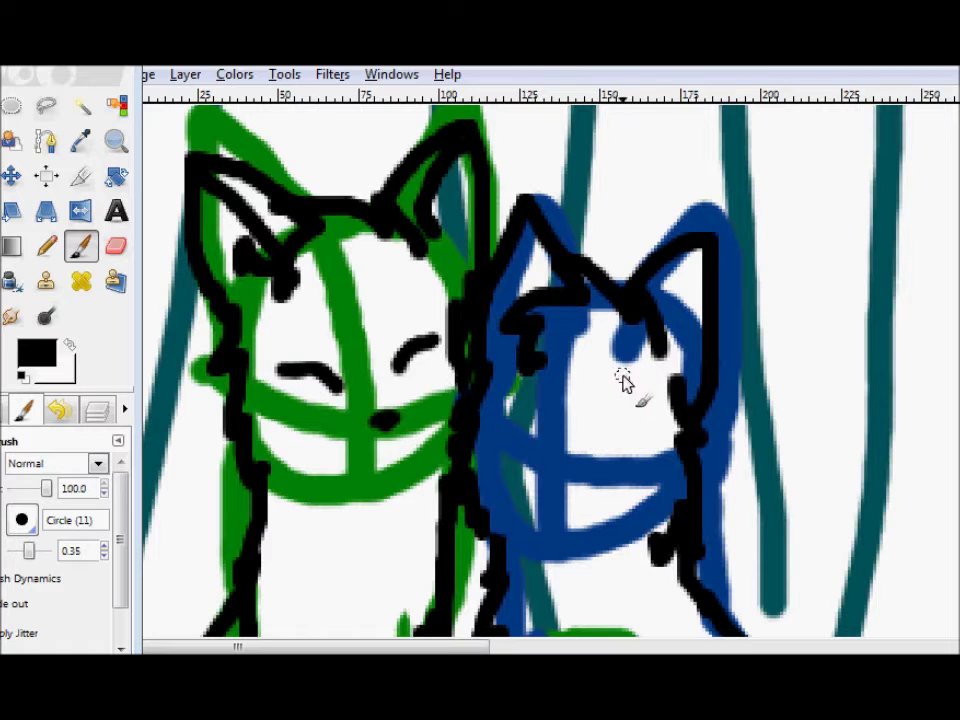
{"action": "left_click_drag", "start_coordinate": [30, 557], "coordinate": [27, 557]}
{"action": "left_click_drag", "start_coordinate": [270, 352], "coordinate": [300, 343]}
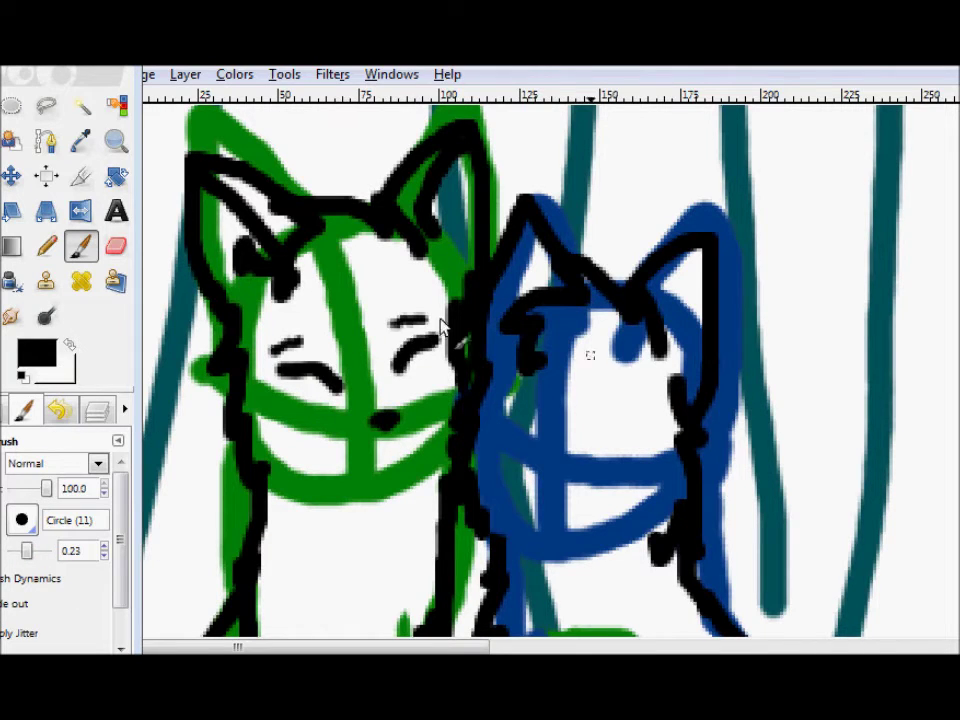
- Draw the small green cat's smiling mouth below its nose, correcting it with the eraser
{"action": "left_click", "coordinate": [116, 246]}
{"action": "mouse_move", "coordinate": [348, 470]}
{"action": "left_mouse_down"}
{"action": "mouse_move", "coordinate": [380, 485]}
{"action": "mouse_move", "coordinate": [394, 451]}
{"action": "left_mouse_up"}
{"action": "left_click", "coordinate": [81, 246]}
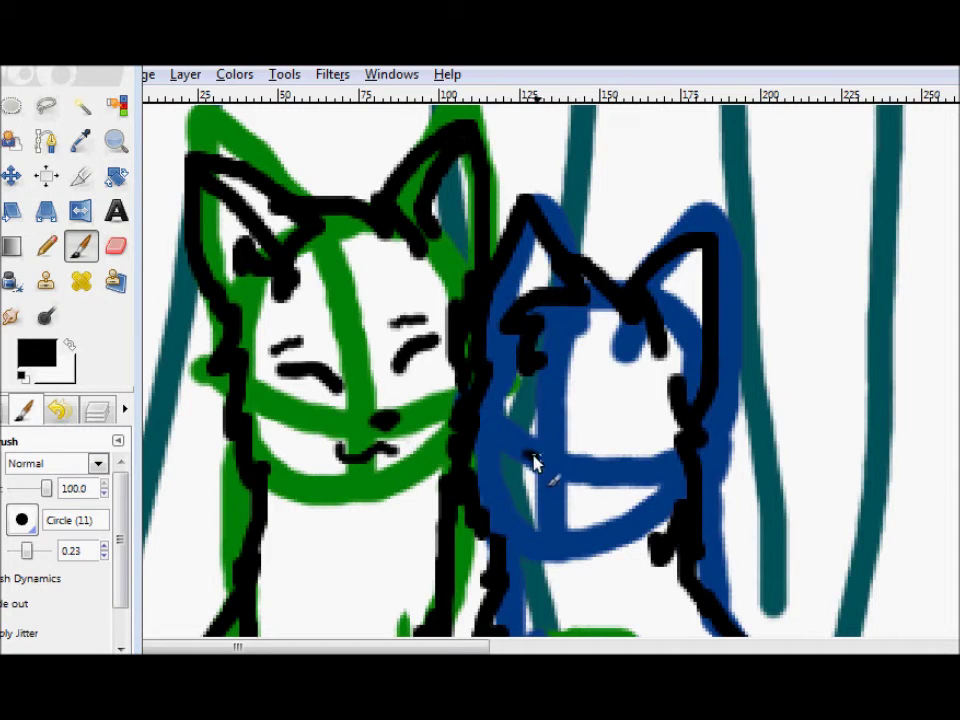
- Try to draw the small blue cat's facial features and inner ear lines at brush scales 0.23 and 0.35, erasing the facial marks
{"action": "left_click_drag", "start_coordinate": [562, 430], "coordinate": [626, 414]}
{"action": "left_click", "coordinate": [116, 246]}
{"action": "left_click_drag", "start_coordinate": [540, 456], "coordinate": [612, 416]}
{"action": "left_click", "coordinate": [81, 246]}
{"action": "left_click_drag", "start_coordinate": [27, 555], "coordinate": [31, 556]}
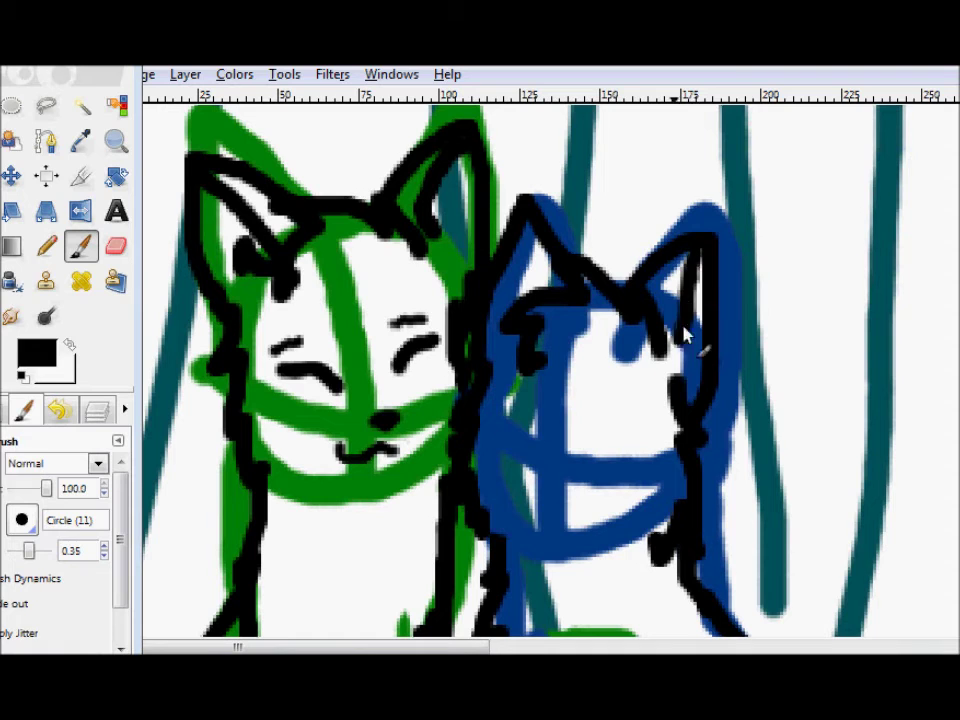
{"action": "left_click_drag", "start_coordinate": [30, 553], "coordinate": [30, 555]}
{"action": "left_click_drag", "start_coordinate": [523, 474], "coordinate": [612, 436]}
{"action": "left_click_drag", "start_coordinate": [482, 416], "coordinate": [520, 447]}
{"action": "scroll", "coordinate": [643, 447], "scroll_direction": "down", "scroll_amount": 1}
{"action": "left_click", "coordinate": [113, 248]}
{"action": "left_click_drag", "start_coordinate": [602, 374], "coordinate": [521, 368]}
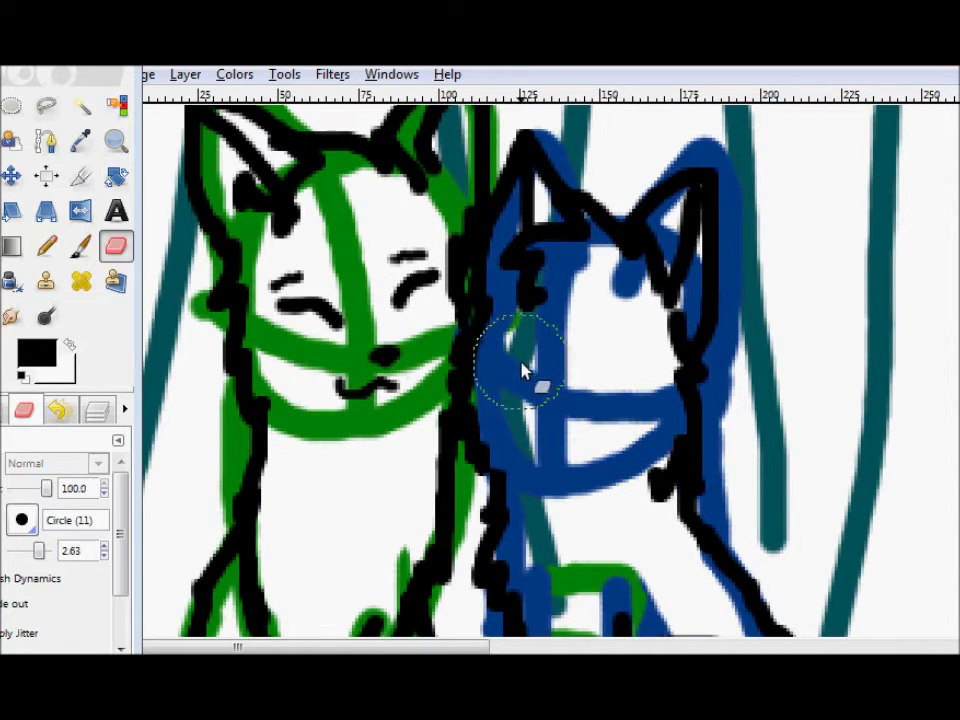
- Erase the small blue cat's inked head down to the shoulders with the eraser at scale 2.63
{"action": "left_click", "coordinate": [116, 141]}
{"action": "left_click", "coordinate": [10, 527]}
{"action": "left_click", "coordinate": [574, 480]}
{"action": "left_click", "coordinate": [574, 480]}
{"action": "left_click", "coordinate": [574, 480]}
{"action": "left_click", "coordinate": [10, 505]}
{"action": "left_click_drag", "start_coordinate": [198, 284], "coordinate": [518, 595]}
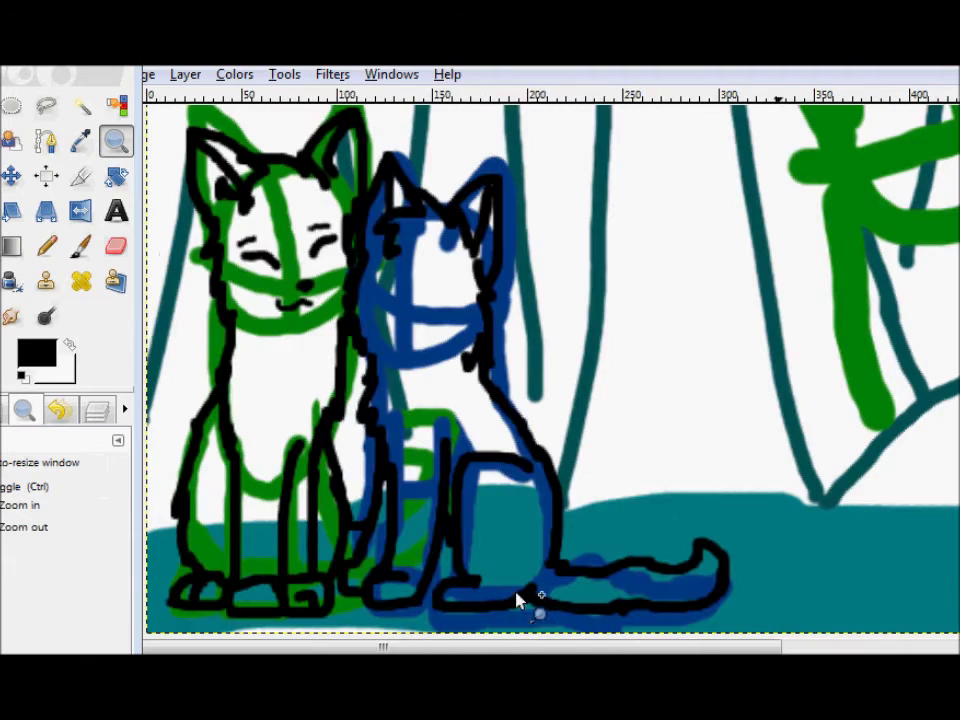
{"action": "left_click", "coordinate": [116, 246]}
{"action": "mouse_move", "coordinate": [500, 358]}
{"action": "left_mouse_down"}
{"action": "mouse_move", "coordinate": [434, 183]}
{"action": "mouse_move", "coordinate": [383, 309]}
{"action": "mouse_move", "coordinate": [371, 303]}
{"action": "mouse_move", "coordinate": [369, 225]}
{"action": "left_mouse_up"}
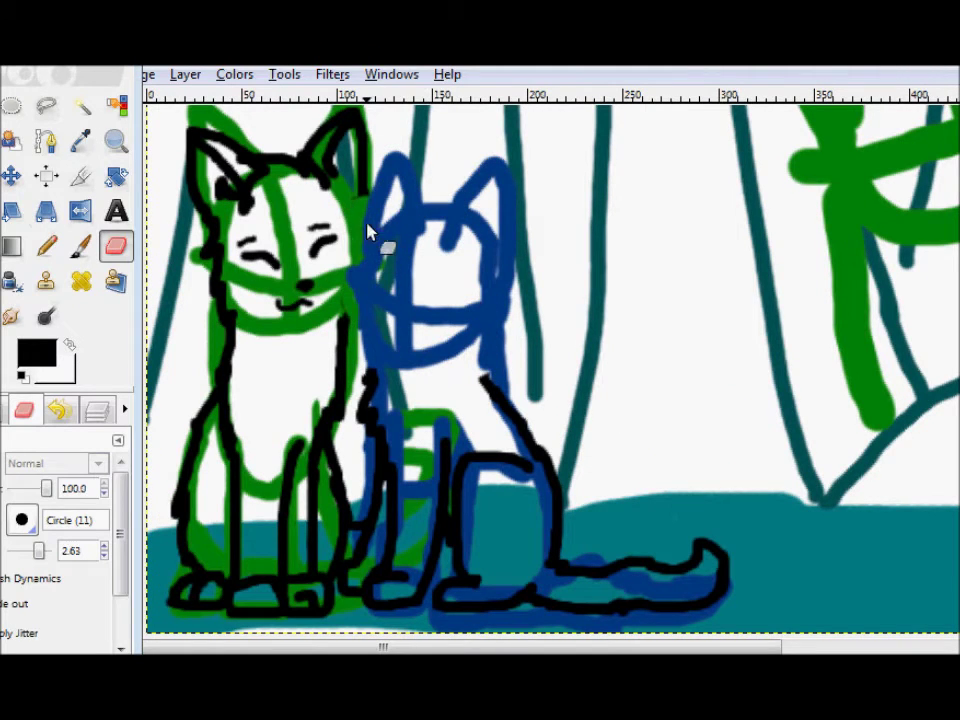
- Re-ink the small blue cat's ears, head tufts and jagged cheek fur at brush scale 0.35
{"action": "key", "text": "p"}
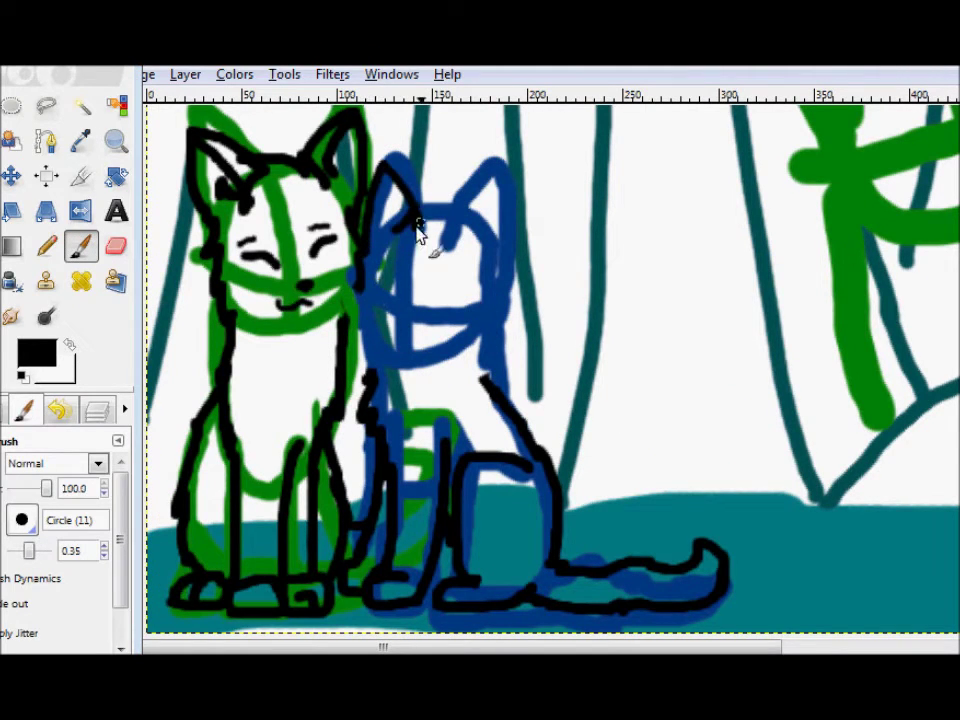
{"action": "left_click_drag", "start_coordinate": [418, 225], "coordinate": [484, 248]}
{"action": "left_click_drag", "start_coordinate": [468, 240], "coordinate": [461, 270]}
{"action": "mouse_move", "coordinate": [456, 208]}
{"action": "left_mouse_down"}
{"action": "mouse_move", "coordinate": [507, 248]}
{"action": "mouse_move", "coordinate": [490, 270]}
{"action": "left_mouse_up"}
{"action": "left_click", "coordinate": [116, 246]}
{"action": "left_click", "coordinate": [81, 246]}
{"action": "left_click_drag", "start_coordinate": [510, 192], "coordinate": [493, 258]}
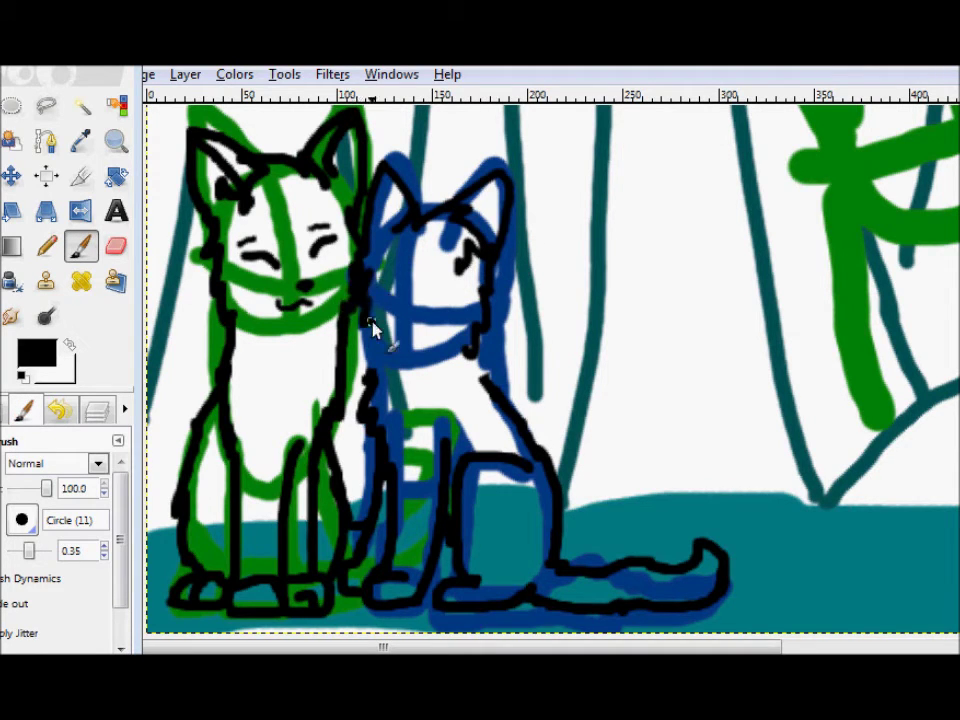
- Try to draw the small blue cat's face at brush scale 0.23 and sketch trial facial marks beside its head
{"action": "left_click", "coordinate": [116, 141]}
{"action": "left_click", "coordinate": [334, 288]}
{"action": "left_click", "coordinate": [425, 277]}
{"action": "left_click", "coordinate": [81, 246]}
{"action": "left_click_drag", "start_coordinate": [35, 551], "coordinate": [32, 553]}
{"action": "mouse_move", "coordinate": [496, 299]}
{"action": "left_mouse_down"}
{"action": "mouse_move", "coordinate": [452, 311]}
{"action": "mouse_move", "coordinate": [431, 347]}
{"action": "mouse_move", "coordinate": [385, 315]}
{"action": "left_mouse_up"}
{"action": "left_click", "coordinate": [116, 246]}
{"action": "left_click", "coordinate": [81, 246]}
{"action": "mouse_move", "coordinate": [586, 254]}
{"action": "left_mouse_down"}
{"action": "mouse_move", "coordinate": [631, 279]}
{"action": "mouse_move", "coordinate": [603, 307]}
{"action": "left_mouse_up"}
{"action": "mouse_move", "coordinate": [667, 267]}
{"action": "left_mouse_down"}
{"action": "mouse_move", "coordinate": [687, 251]}
{"action": "mouse_move", "coordinate": [684, 298]}
{"action": "left_mouse_up"}
{"action": "left_click_drag", "start_coordinate": [628, 340], "coordinate": [647, 327]}
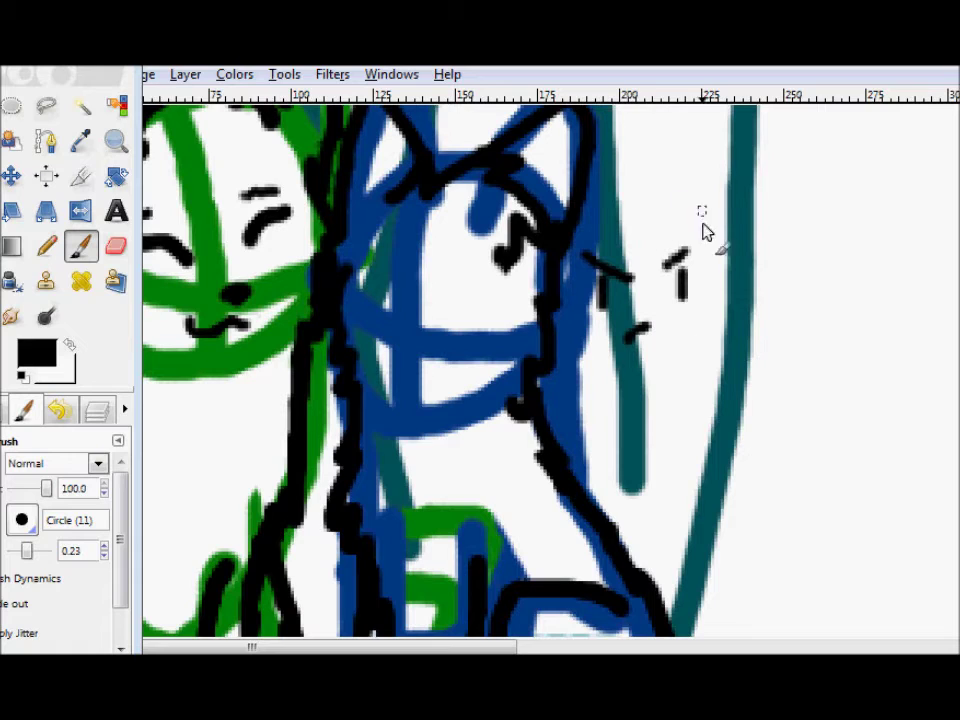
{"action": "left_click_drag", "start_coordinate": [668, 230], "coordinate": [720, 257]}
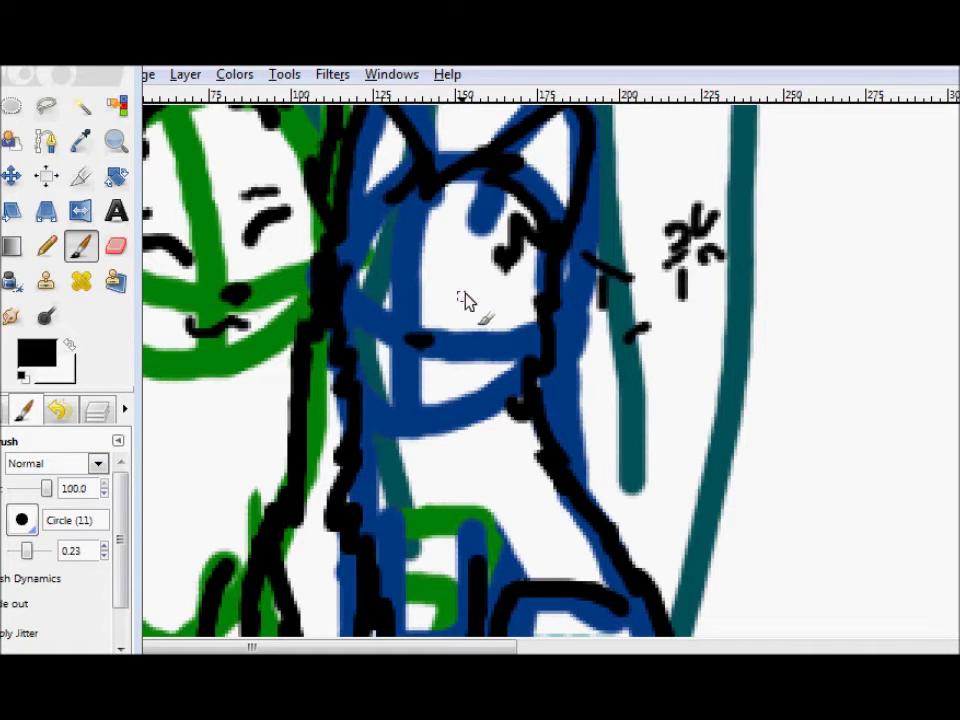
- Try closed eyes, eyebrows and a nose on the vertical guide of the small blue cat's face, erasing them again
{"action": "left_click_drag", "start_coordinate": [447, 310], "coordinate": [490, 298]}
{"action": "left_click_drag", "start_coordinate": [355, 298], "coordinate": [394, 305]}
{"action": "key", "text": "shift+e"}
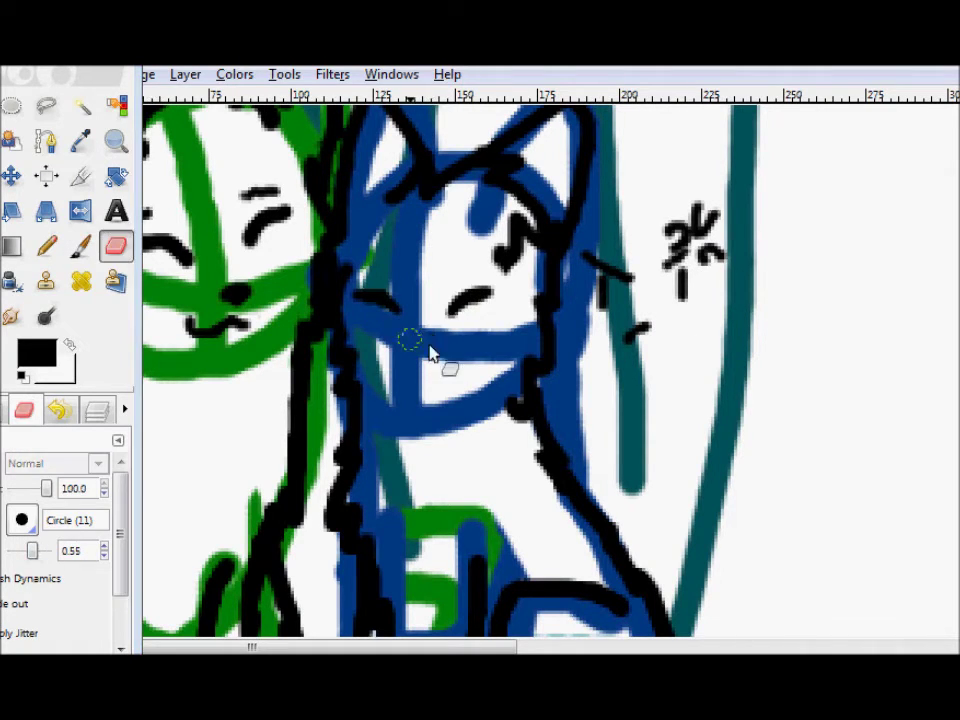
{"action": "left_click", "coordinate": [81, 246]}
{"action": "left_click", "coordinate": [116, 246]}
{"action": "left_click_drag", "start_coordinate": [396, 348], "coordinate": [428, 352]}
{"action": "left_click", "coordinate": [81, 246]}
{"action": "left_click_drag", "start_coordinate": [460, 274], "coordinate": [482, 271]}
{"action": "left_click_drag", "start_coordinate": [363, 270], "coordinate": [391, 273]}
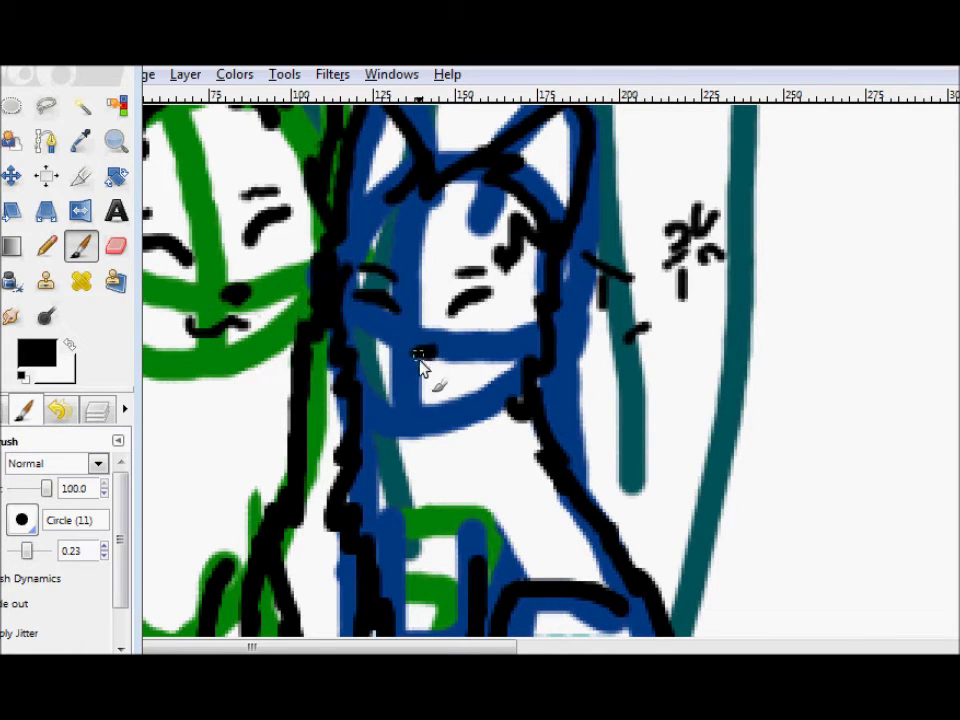
{"action": "key", "text": "shift+e"}
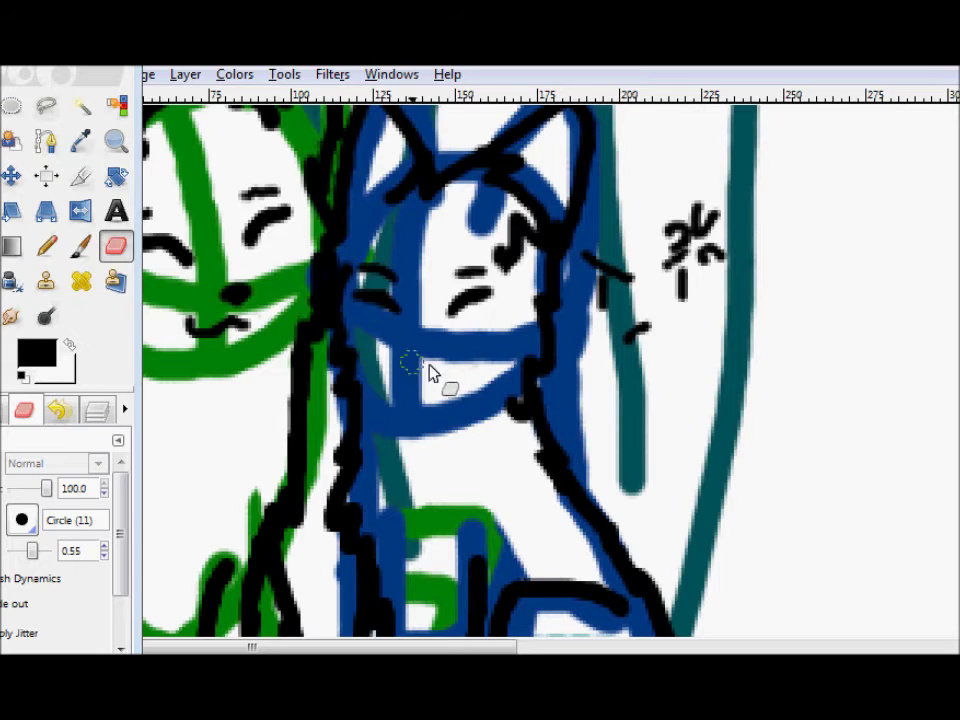
{"action": "left_click_drag", "start_coordinate": [439, 371], "coordinate": [400, 342]}
- Draw the small blue cat's nose, smiling mouth, closed eyes and eyebrows turned slightly toward its outer cheek
{"action": "key", "text": "p"}
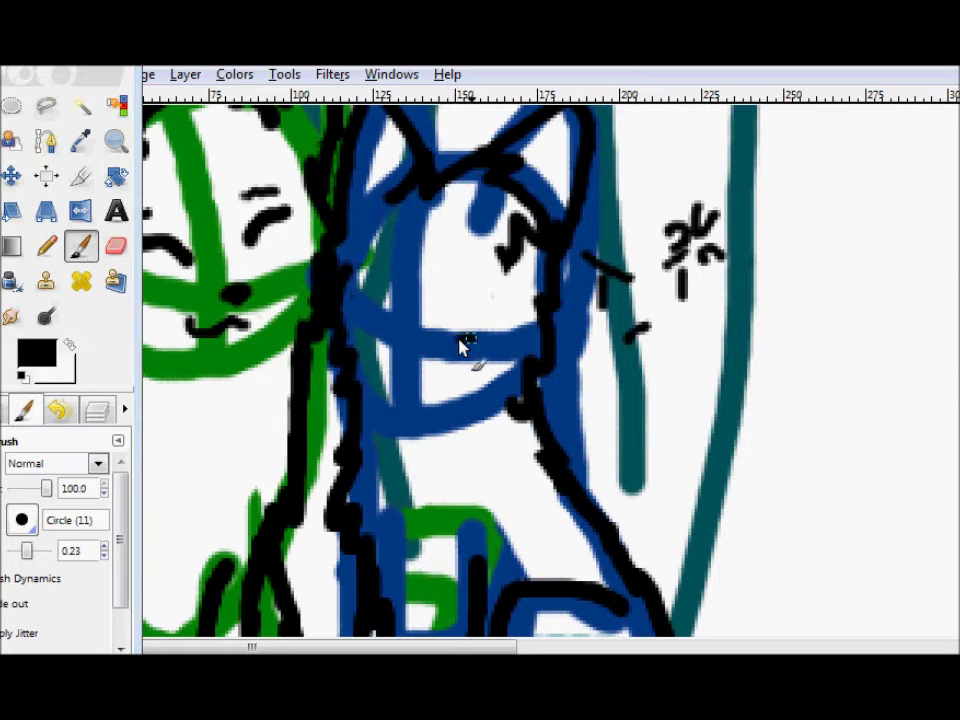
{"action": "left_click_drag", "start_coordinate": [478, 370], "coordinate": [433, 364]}
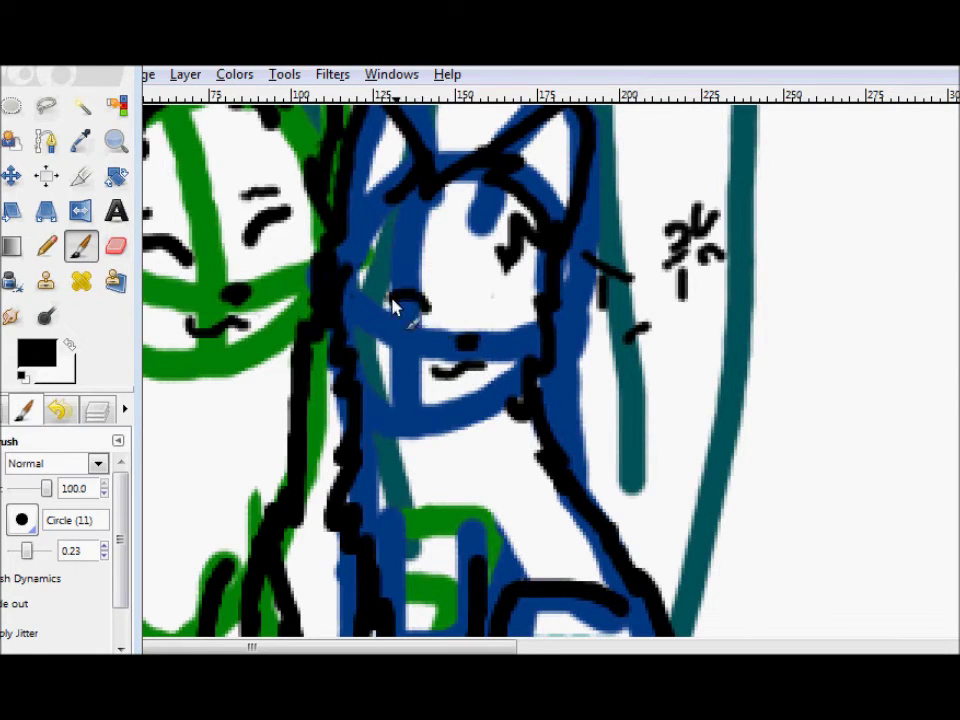
{"action": "left_click_drag", "start_coordinate": [481, 302], "coordinate": [519, 289]}
{"action": "left_click_drag", "start_coordinate": [382, 304], "coordinate": [428, 302]}
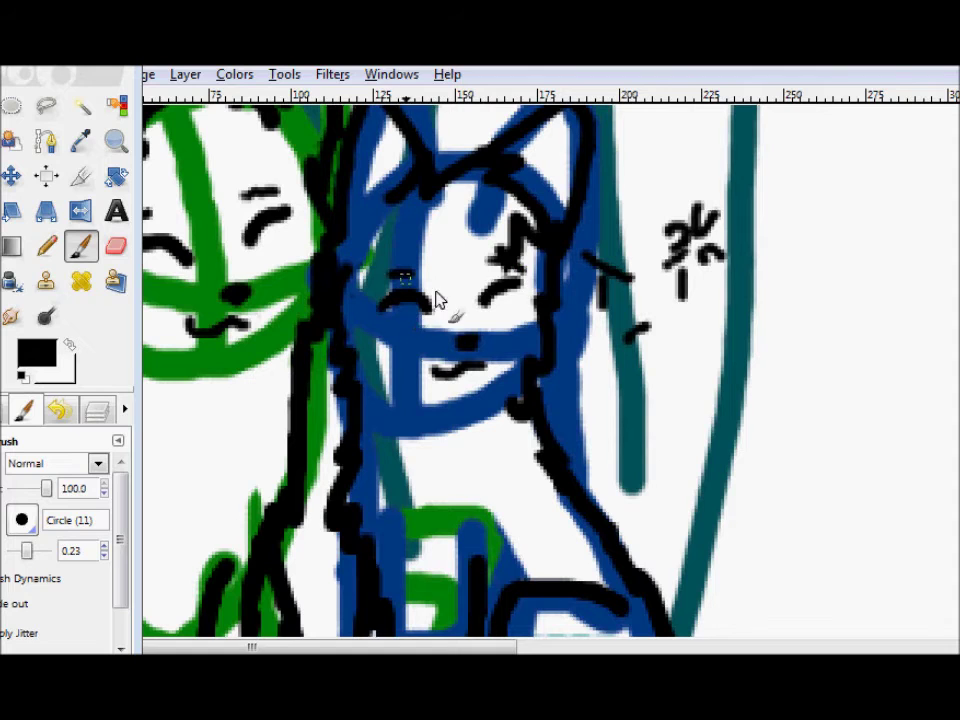
- Erase the trial marks beside the small blue cat and ink the inner lines of both its ears
{"action": "scroll", "coordinate": [576, 327], "scroll_direction": "up", "scroll_amount": 2}
{"action": "left_click", "coordinate": [116, 246]}
{"action": "mouse_move", "coordinate": [683, 420]}
{"action": "left_mouse_down"}
{"action": "mouse_move", "coordinate": [709, 332]}
{"action": "mouse_move", "coordinate": [659, 420]}
{"action": "mouse_move", "coordinate": [617, 392]}
{"action": "left_mouse_up"}
{"action": "left_click", "coordinate": [81, 246]}
{"action": "left_click_drag", "start_coordinate": [376, 228], "coordinate": [397, 316]}
{"action": "mouse_move", "coordinate": [575, 230]}
{"action": "left_mouse_down"}
{"action": "mouse_move", "coordinate": [542, 328]}
{"action": "mouse_move", "coordinate": [594, 271]}
{"action": "left_mouse_up"}
{"action": "left_click", "coordinate": [116, 246]}
{"action": "key", "text": "p"}
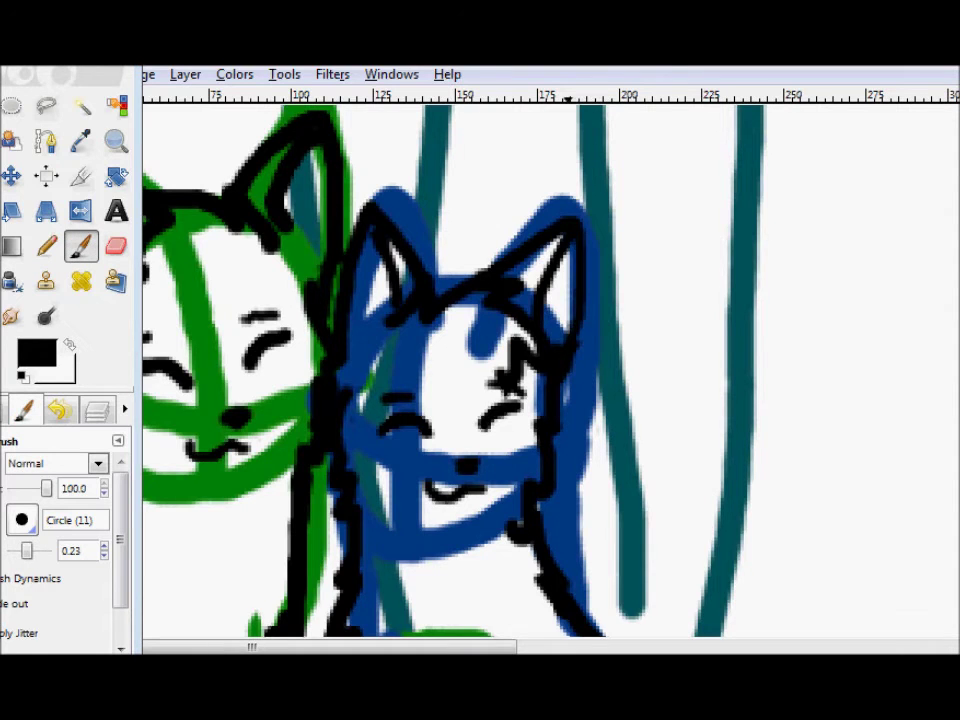
- Erase the green and blue guide sketches of the small cat pair on their own layer with the eraser at scale 10
{"action": "scroll", "coordinate": [694, 495], "scroll_direction": "down", "scroll_amount": 5}
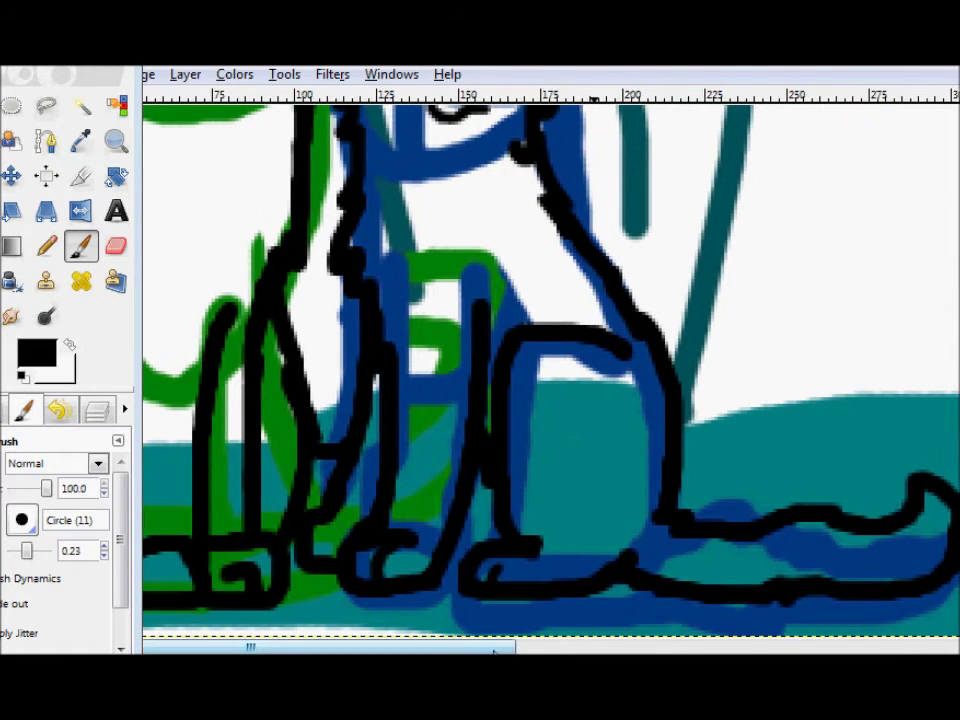
{"action": "left_click", "coordinate": [116, 141]}
{"action": "left_click", "coordinate": [592, 390]}
{"action": "scroll", "coordinate": [594, 464], "scroll_direction": "up", "scroll_amount": 2}
{"action": "left_click", "coordinate": [594, 464]}
{"action": "left_click", "coordinate": [594, 464]}
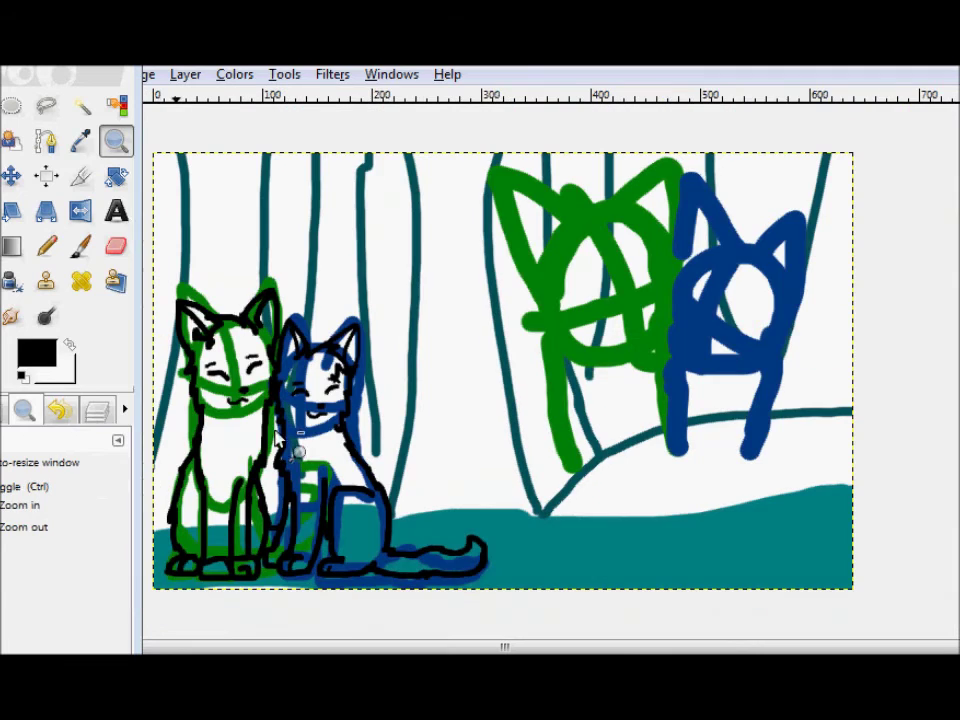
{"action": "left_click", "coordinate": [97, 409]}
{"action": "left_click", "coordinate": [75, 578]}
{"action": "double_click", "coordinate": [116, 246]}
{"action": "mouse_move", "coordinate": [257, 553]}
{"action": "left_mouse_down"}
{"action": "mouse_move", "coordinate": [321, 332]}
{"action": "mouse_move", "coordinate": [288, 322]}
{"action": "left_mouse_up"}
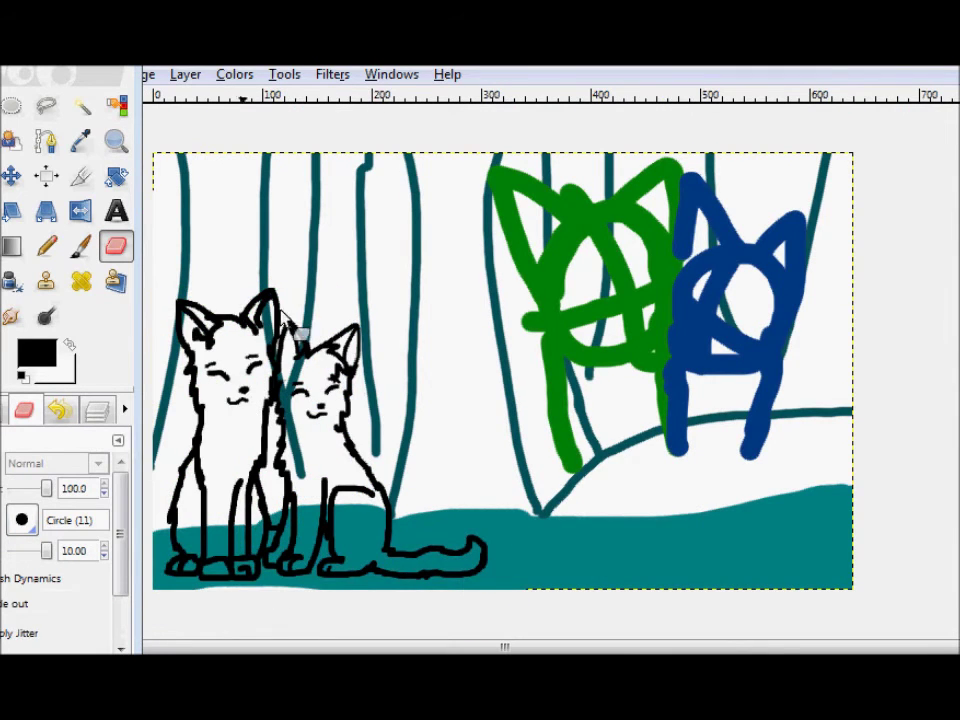
- Lasso the two small inked cats on their line layer and scale them down slightly
{"action": "left_click", "coordinate": [97, 409]}
{"action": "left_click", "coordinate": [46, 106]}
{"action": "mouse_move", "coordinate": [500, 565]}
{"action": "left_mouse_down"}
{"action": "mouse_move", "coordinate": [182, 589]}
{"action": "mouse_move", "coordinate": [167, 321]}
{"action": "mouse_move", "coordinate": [398, 338]}
{"action": "mouse_move", "coordinate": [497, 561]}
{"action": "mouse_move", "coordinate": [472, 587]}
{"action": "left_mouse_up"}
{"action": "left_click", "coordinate": [2, 211]}
{"action": "left_click", "coordinate": [345, 474]}
{"action": "left_click_drag", "start_coordinate": [493, 272], "coordinate": [215, 275]}
{"action": "left_click", "coordinate": [216, 275]}
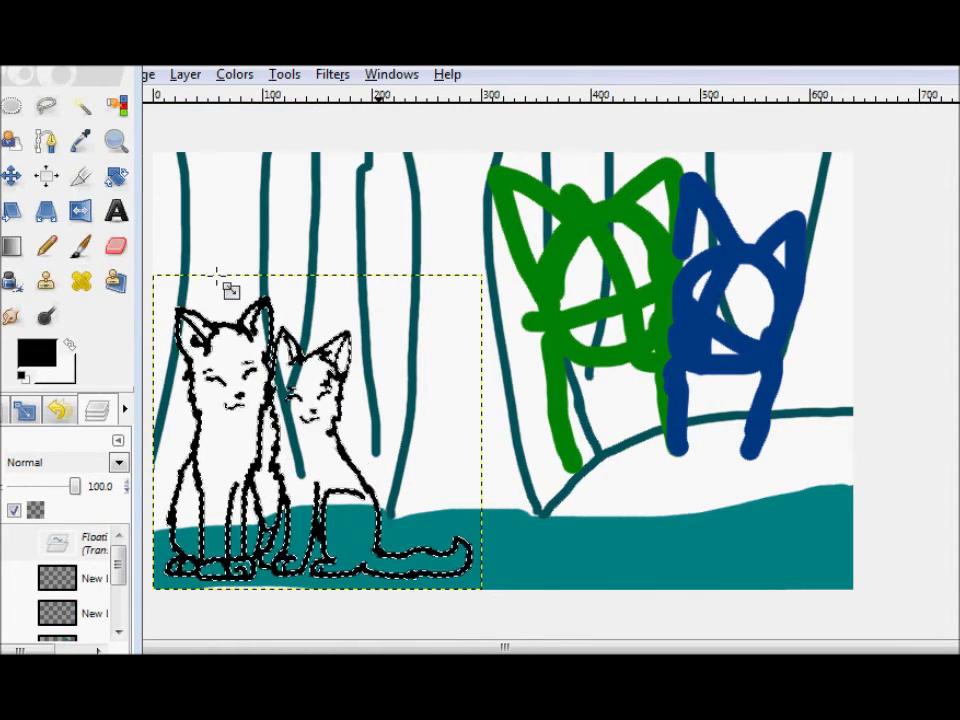
{"action": "left_click", "coordinate": [8, 183]}
{"action": "left_click", "coordinate": [336, 230]}
- Switch to the browser, look through the channel's other music videos, open one and return to the drawing
{"action": "left_click", "coordinate": [34, 650]}
{"action": "left_click", "coordinate": [105, 630]}
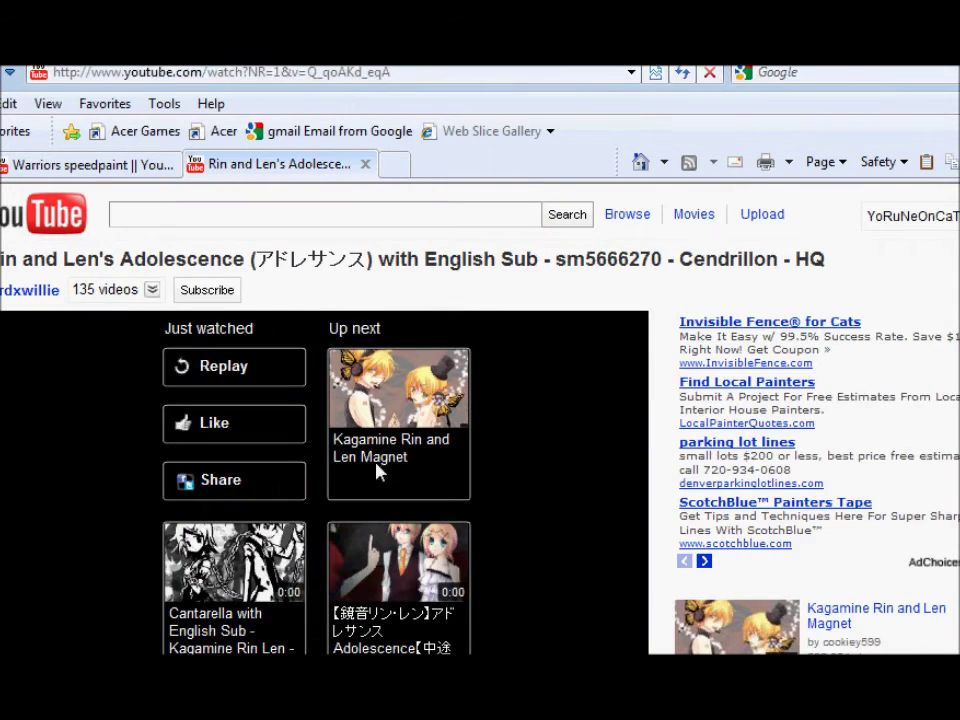
{"action": "left_click", "coordinate": [17, 430]}
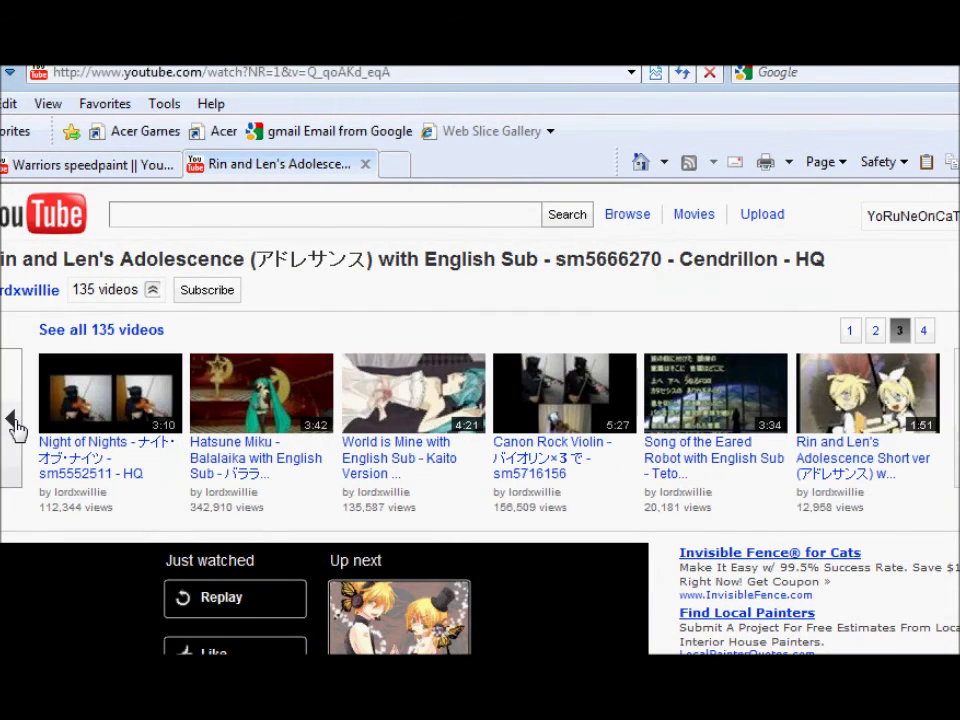
{"action": "left_click", "coordinate": [17, 429]}
{"action": "left_click", "coordinate": [57, 455]}
{"action": "left_click", "coordinate": [333, 647]}
{"action": "left_click", "coordinate": [96, 643]}
{"action": "left_click", "coordinate": [208, 471]}
- Ink the large green cat's ears, inner ear lines and head tufts over its guide at brush scale 0.44
{"action": "left_click", "coordinate": [116, 141]}
{"action": "left_click_drag", "start_coordinate": [432, 160], "coordinate": [909, 503]}
{"action": "left_click", "coordinate": [81, 246]}
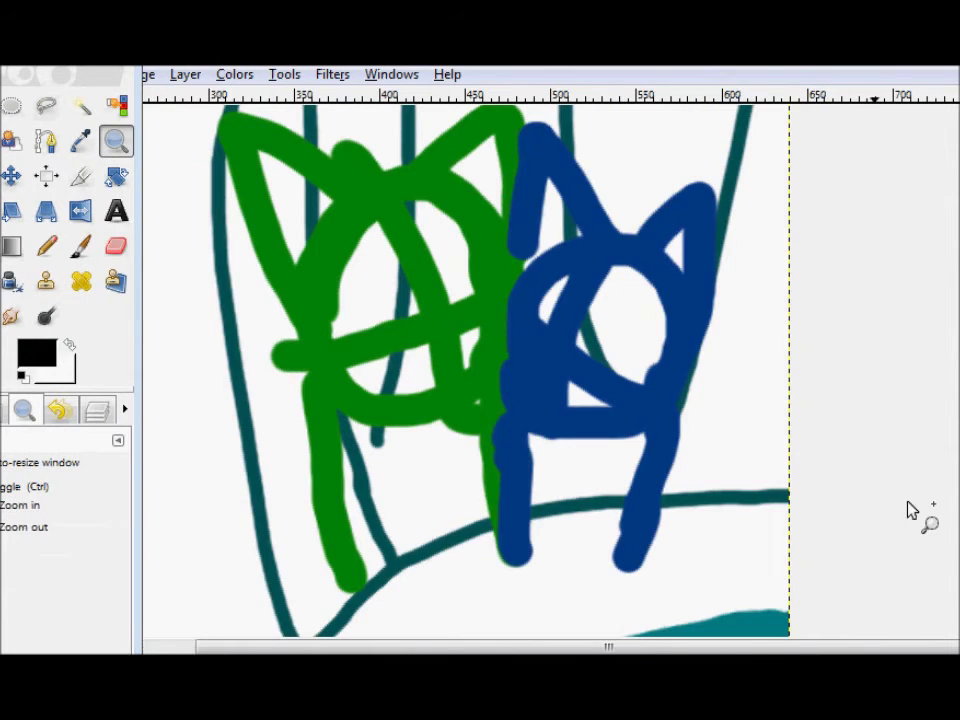
{"action": "left_click_drag", "start_coordinate": [24, 551], "coordinate": [36, 557]}
{"action": "left_click_drag", "start_coordinate": [545, 647], "coordinate": [432, 647]}
{"action": "left_click_drag", "start_coordinate": [80, 60], "coordinate": [371, 60]}
{"action": "scroll", "coordinate": [639, 161], "scroll_direction": "right", "scroll_amount": 1}
{"action": "mouse_move", "coordinate": [565, 157]}
{"action": "left_mouse_down"}
{"action": "mouse_move", "coordinate": [681, 189]}
{"action": "mouse_move", "coordinate": [593, 258]}
{"action": "left_mouse_up"}
{"action": "left_click_drag", "start_coordinate": [680, 175], "coordinate": [758, 240]}
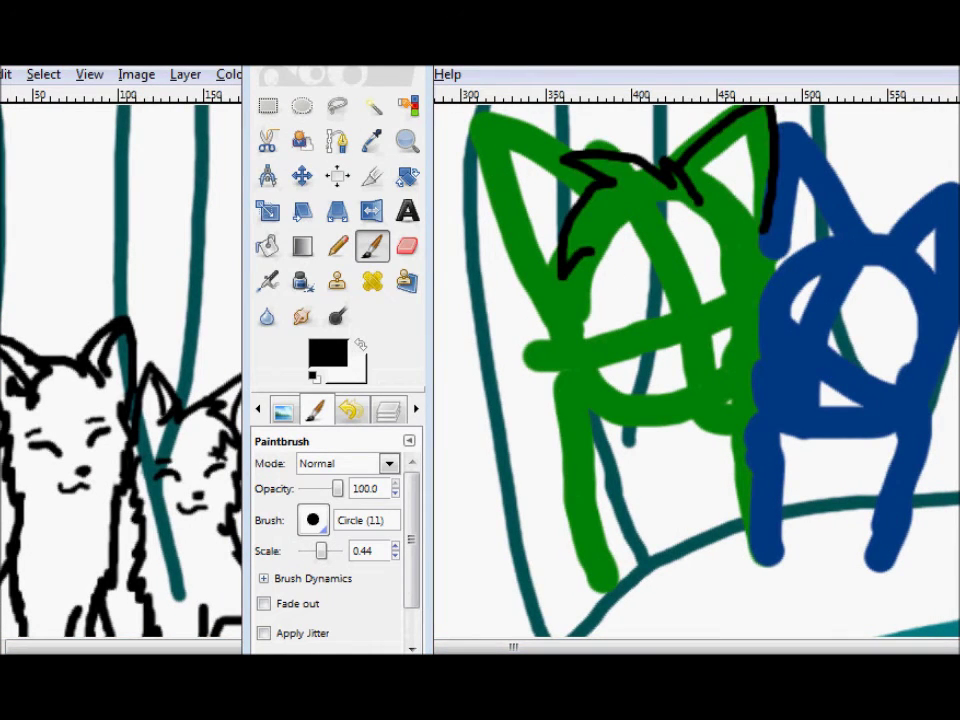
{"action": "scroll", "coordinate": [574, 208], "scroll_direction": "up", "scroll_amount": 1}
{"action": "mouse_move", "coordinate": [574, 205]}
{"action": "left_mouse_down"}
{"action": "mouse_move", "coordinate": [508, 188]}
{"action": "mouse_move", "coordinate": [545, 312]}
{"action": "left_mouse_up"}
{"action": "left_click_drag", "start_coordinate": [765, 118], "coordinate": [706, 215]}
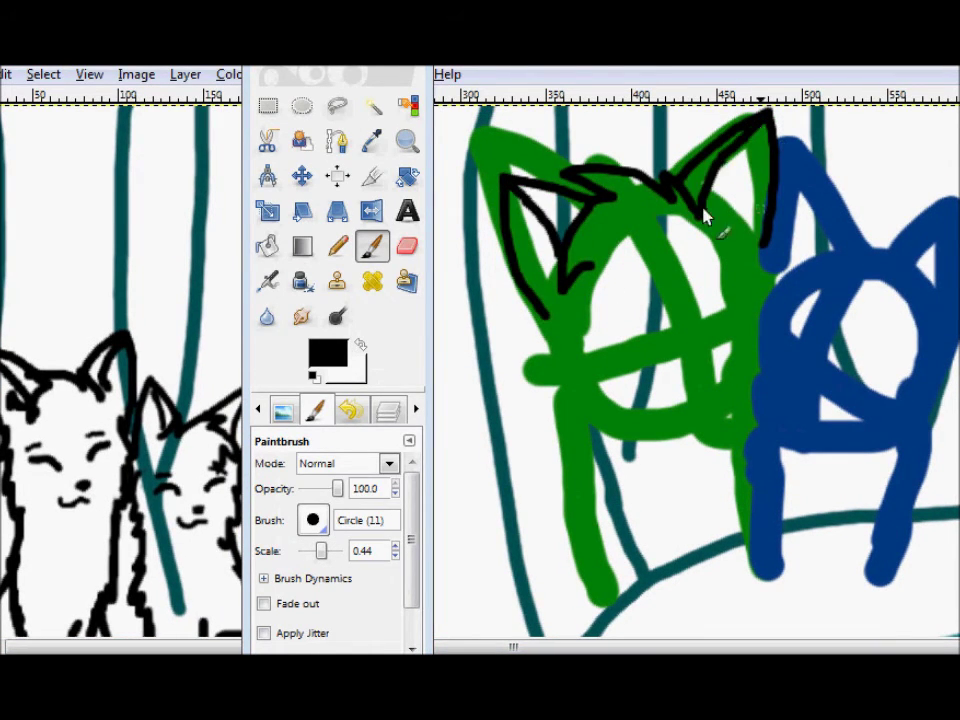
- Ink the large blue cat's ears and head top, plus the jagged cheek fur and neck lines of both large cats
{"action": "mouse_move", "coordinate": [818, 165]}
{"action": "left_mouse_down"}
{"action": "mouse_move", "coordinate": [900, 246]}
{"action": "mouse_move", "coordinate": [911, 352]}
{"action": "mouse_move", "coordinate": [903, 337]}
{"action": "left_mouse_up"}
{"action": "left_click_drag", "start_coordinate": [900, 252], "coordinate": [958, 285]}
{"action": "left_click_drag", "start_coordinate": [568, 270], "coordinate": [578, 430]}
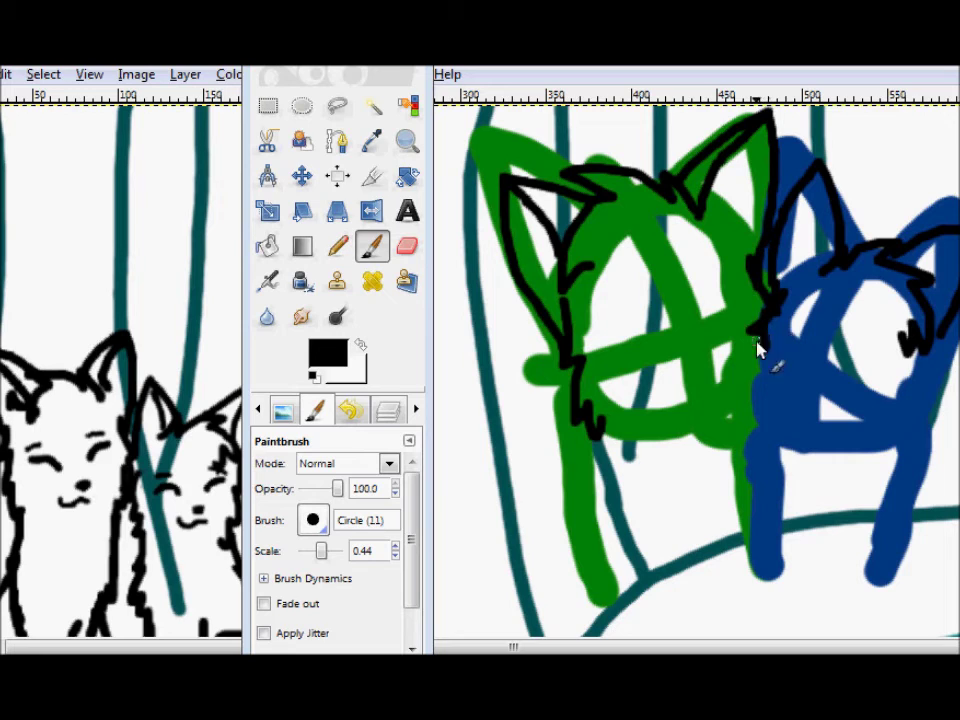
{"action": "left_click_drag", "start_coordinate": [591, 487], "coordinate": [625, 608]}
{"action": "left_click_drag", "start_coordinate": [940, 380], "coordinate": [903, 476]}
{"action": "left_click_drag", "start_coordinate": [765, 478], "coordinate": [776, 540]}
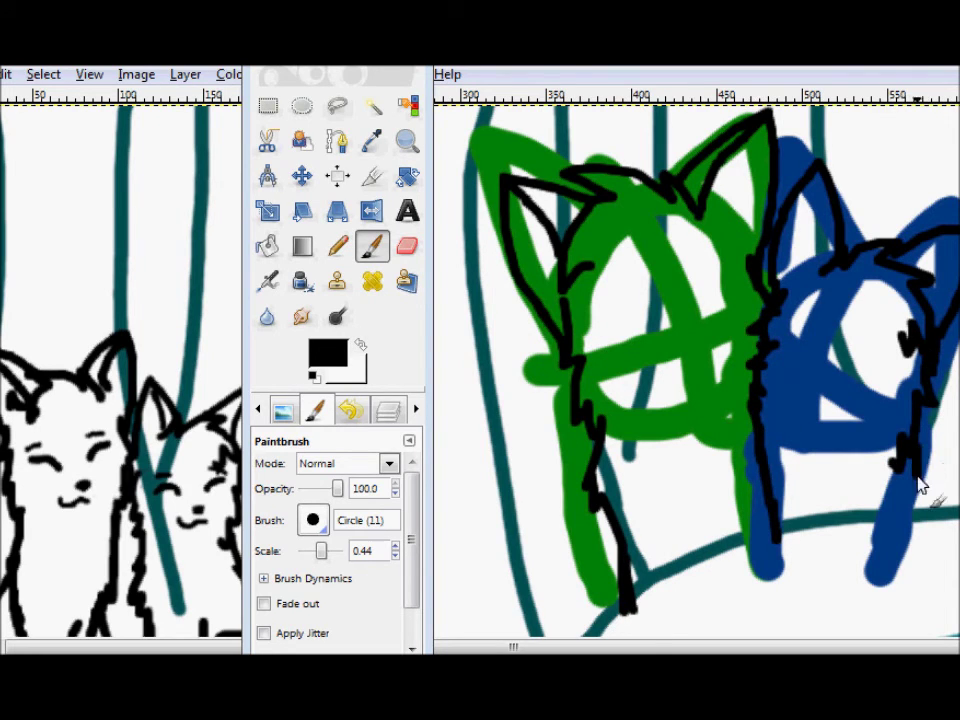
{"action": "left_click_drag", "start_coordinate": [914, 476], "coordinate": [940, 560]}
- Draw the large green cat's nose, closed eyes, smiling mouth and inner ear tufts at brush scale 0.35, correcting with the eraser
{"action": "left_click_drag", "start_coordinate": [340, 552], "coordinate": [325, 553]}
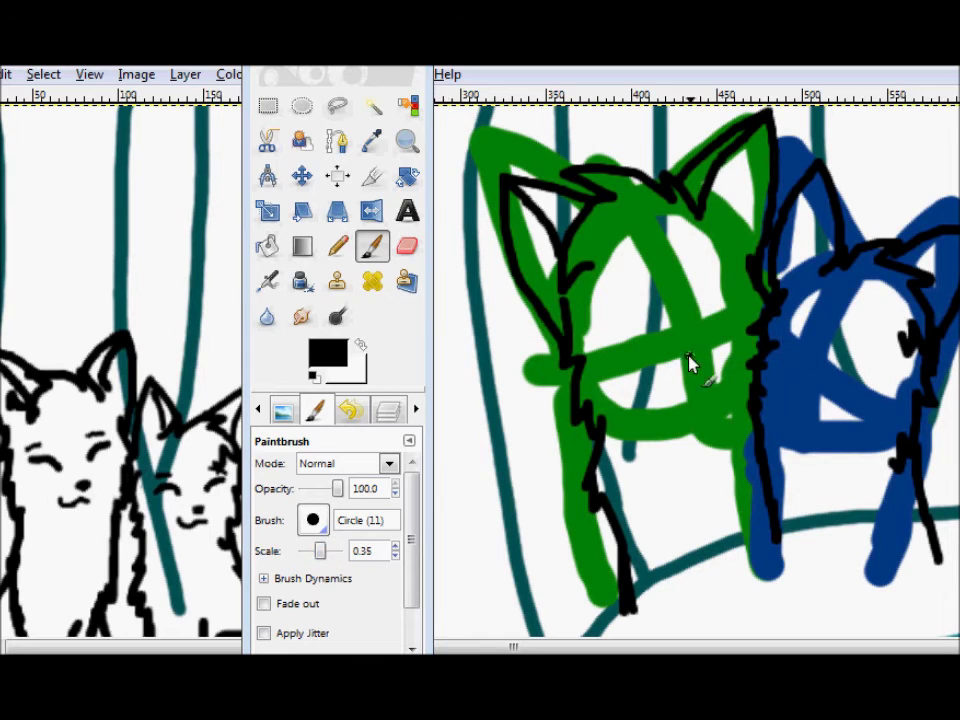
{"action": "left_click", "coordinate": [407, 247]}
{"action": "left_click_drag", "start_coordinate": [338, 551], "coordinate": [329, 551]}
{"action": "left_click", "coordinate": [701, 356]}
{"action": "left_click", "coordinate": [371, 253]}
{"action": "left_click_drag", "start_coordinate": [667, 326], "coordinate": [613, 318]}
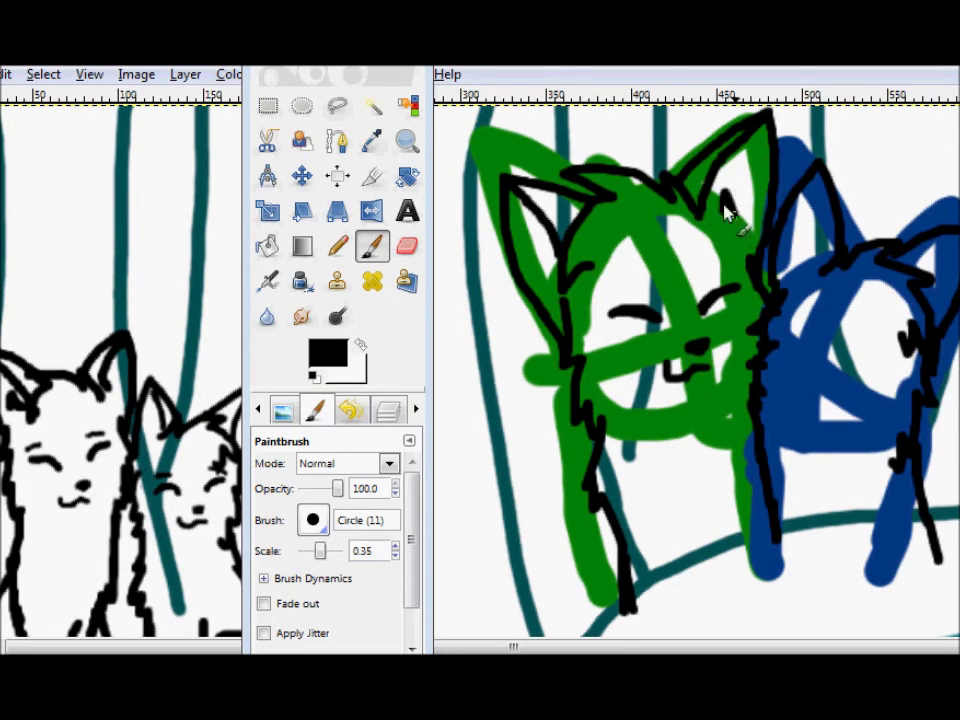
{"action": "left_click", "coordinate": [412, 252]}
{"action": "mouse_move", "coordinate": [704, 370]}
{"action": "left_mouse_down"}
{"action": "mouse_move", "coordinate": [668, 376]}
{"action": "mouse_move", "coordinate": [676, 380]}
{"action": "left_mouse_up"}
{"action": "left_click", "coordinate": [372, 248]}
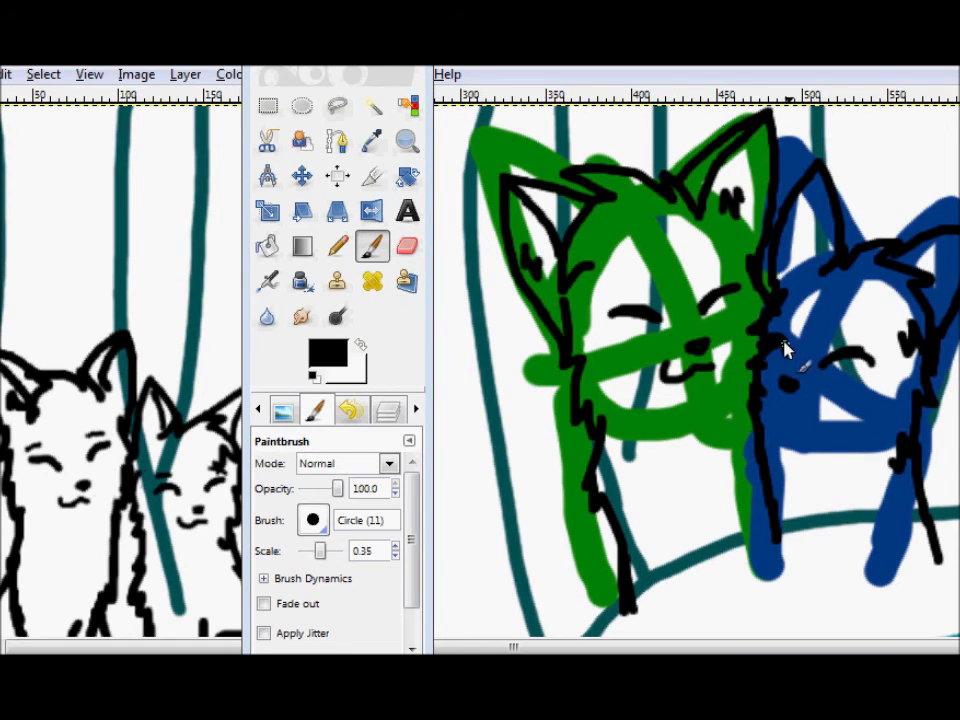
- Erase the large blue cat's ear beside the green cat and redraw it tucked behind the green cat's ear
{"action": "key", "text": "shift+e"}
{"action": "left_click_drag", "start_coordinate": [810, 193], "coordinate": [836, 204]}
{"action": "key", "text": "p"}
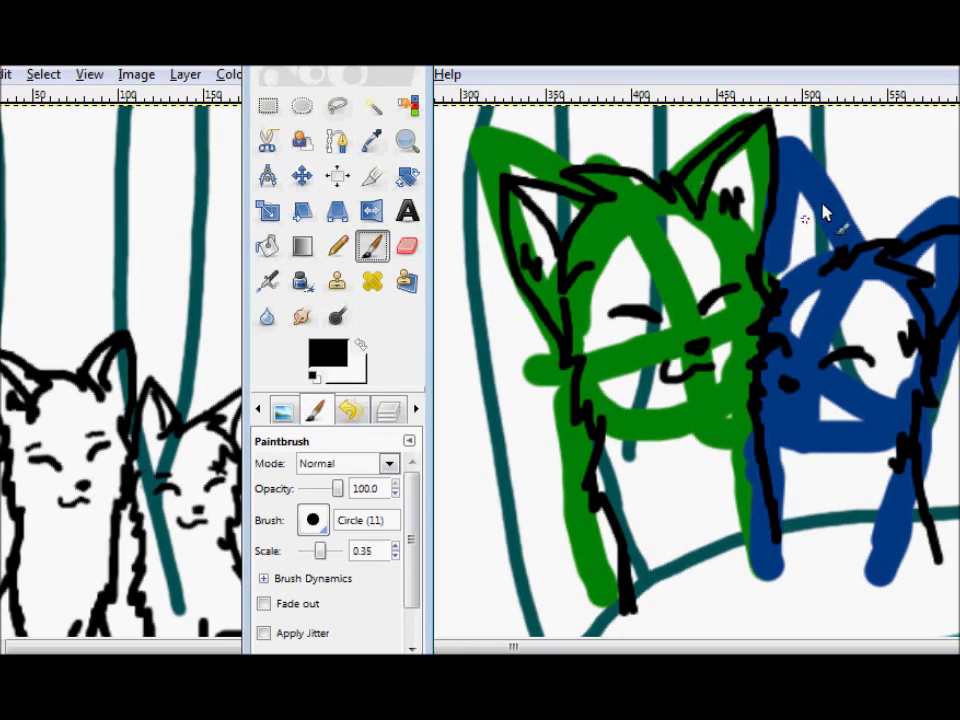
{"action": "left_click_drag", "start_coordinate": [777, 172], "coordinate": [779, 296]}
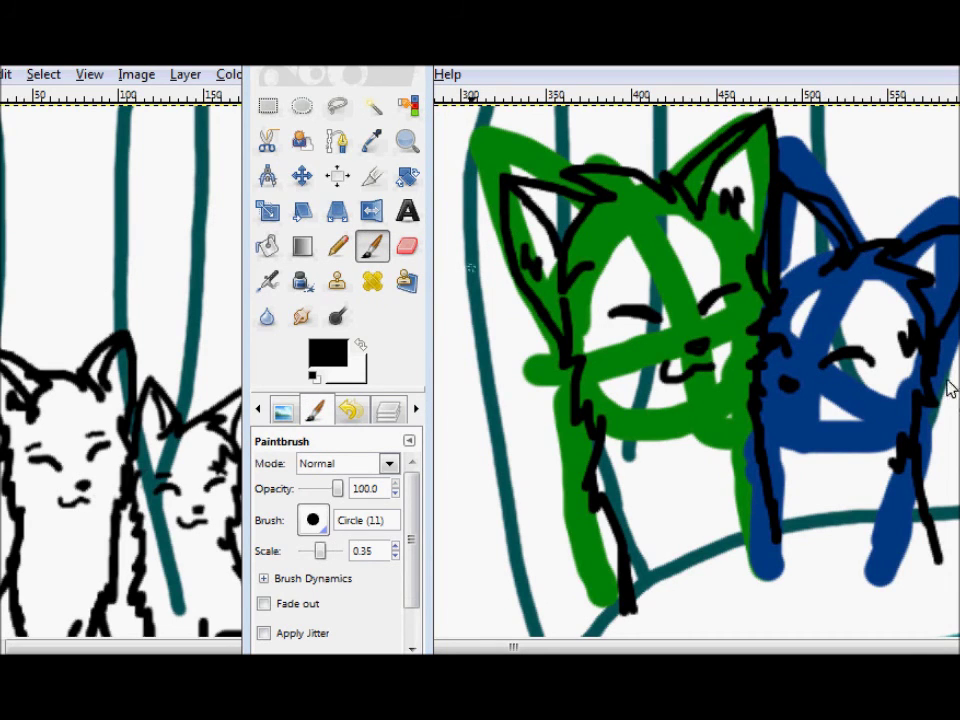
- Redraw the large blue cat's closed eyes and nose, add its smiling mouth and re-ink the neck line between the cats
{"action": "key", "text": "shift+e"}
{"action": "key", "text": "p"}
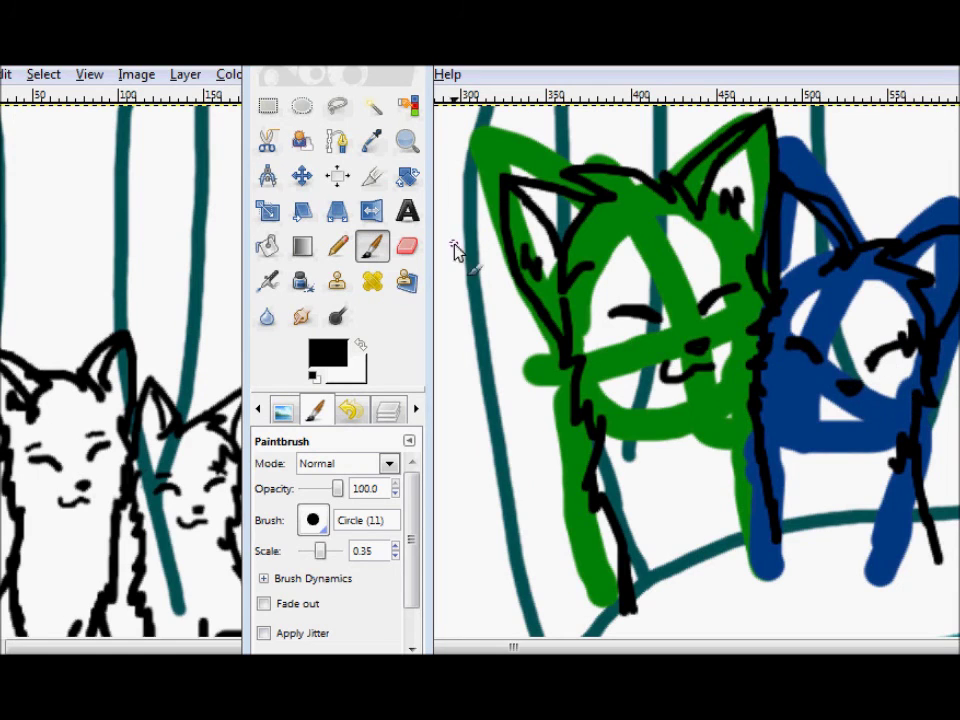
{"action": "key", "text": "shift+e"}
{"action": "key", "text": "p"}
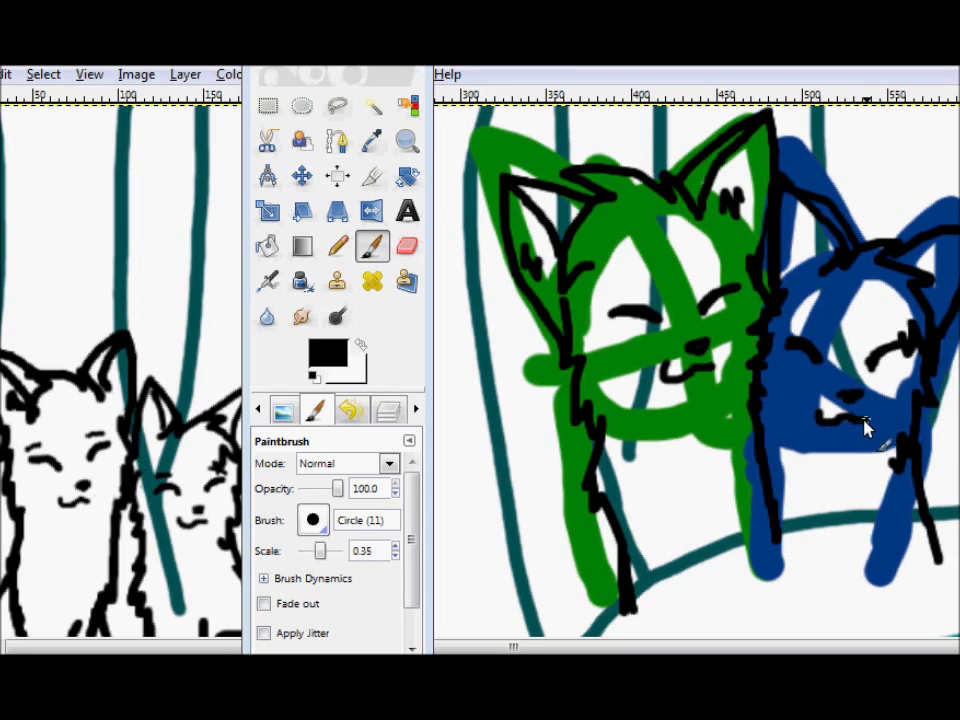
{"action": "key", "text": "shift+e"}
{"action": "key", "text": "p"}
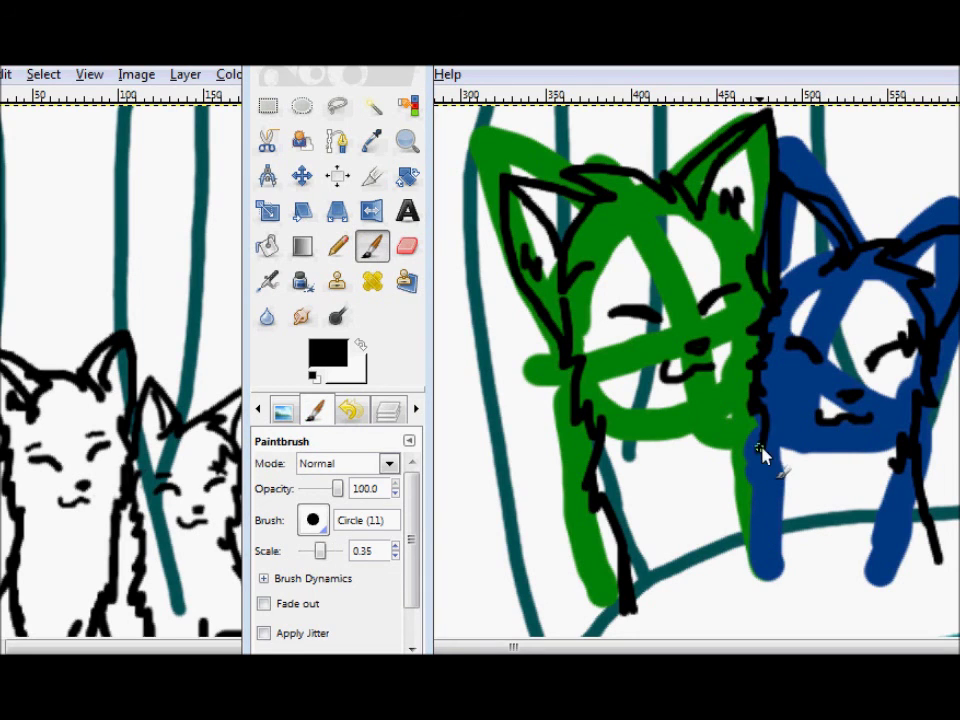
- Erase the coloured guide sketches of the large cat pair on their own layer with the eraser at scale 10
{"action": "left_click", "coordinate": [388, 410]}
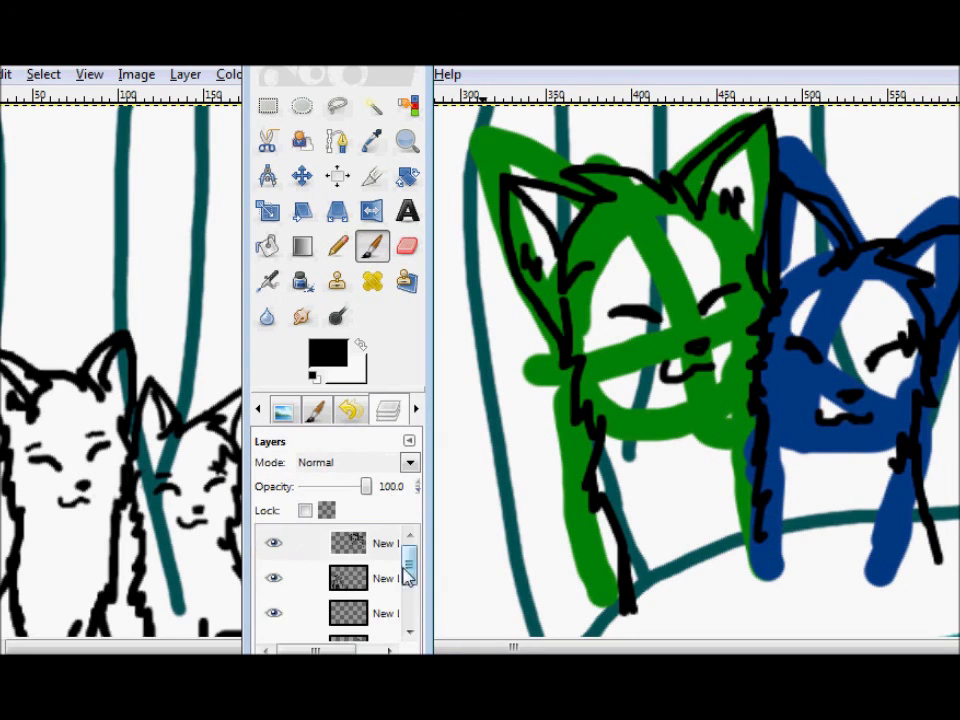
{"action": "left_click_drag", "start_coordinate": [408, 572], "coordinate": [408, 612]}
{"action": "left_click", "coordinate": [380, 589]}
{"action": "left_click", "coordinate": [407, 246]}
{"action": "left_click", "coordinate": [322, 413]}
{"action": "left_click_drag", "start_coordinate": [330, 551], "coordinate": [345, 551]}
{"action": "mouse_move", "coordinate": [786, 492]}
{"action": "left_mouse_down"}
{"action": "mouse_move", "coordinate": [559, 280]}
{"action": "mouse_move", "coordinate": [725, 205]}
{"action": "left_mouse_up"}
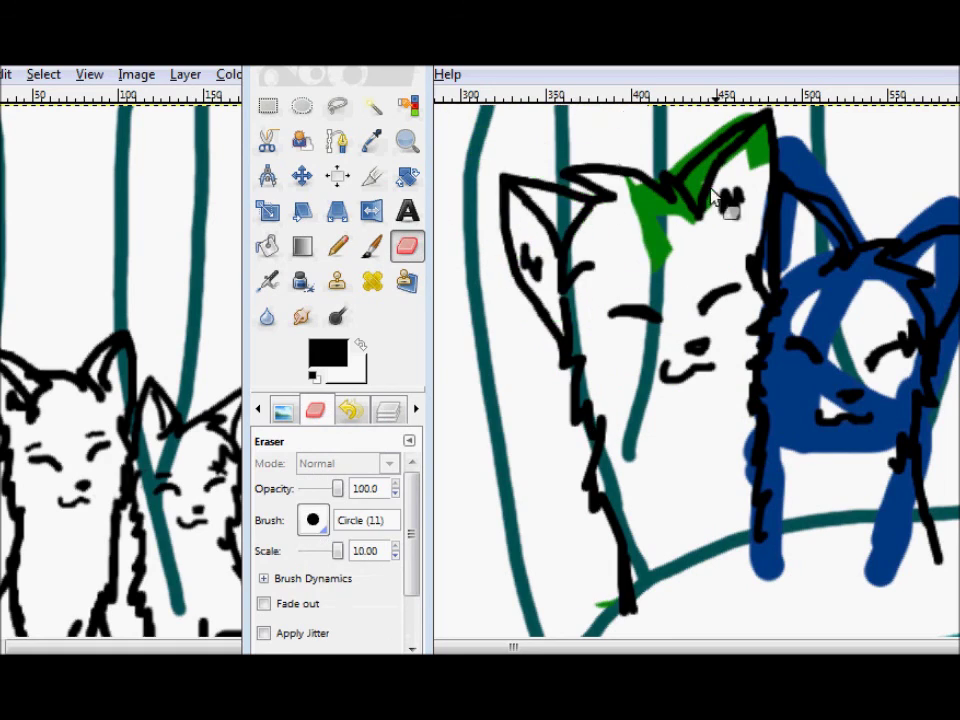